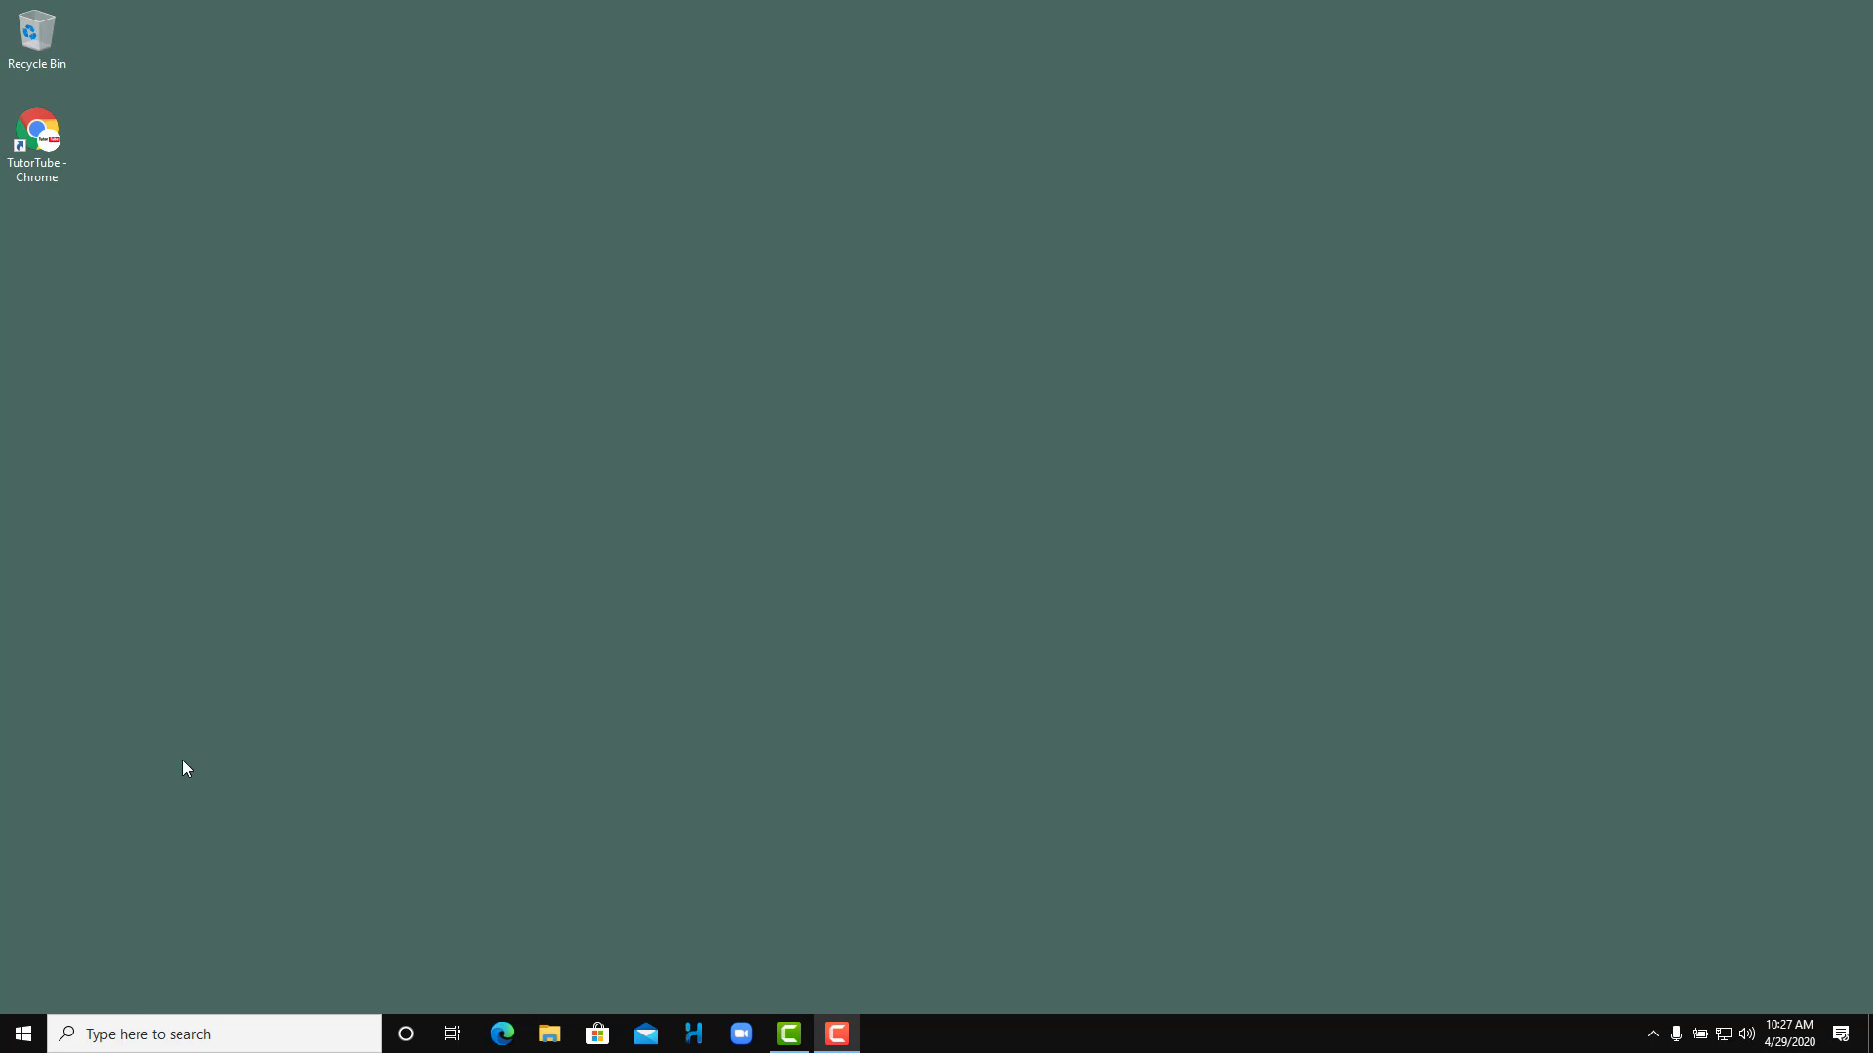
- Open the Backup page under Update & Security in Windows Settings
right_click(19, 1046)
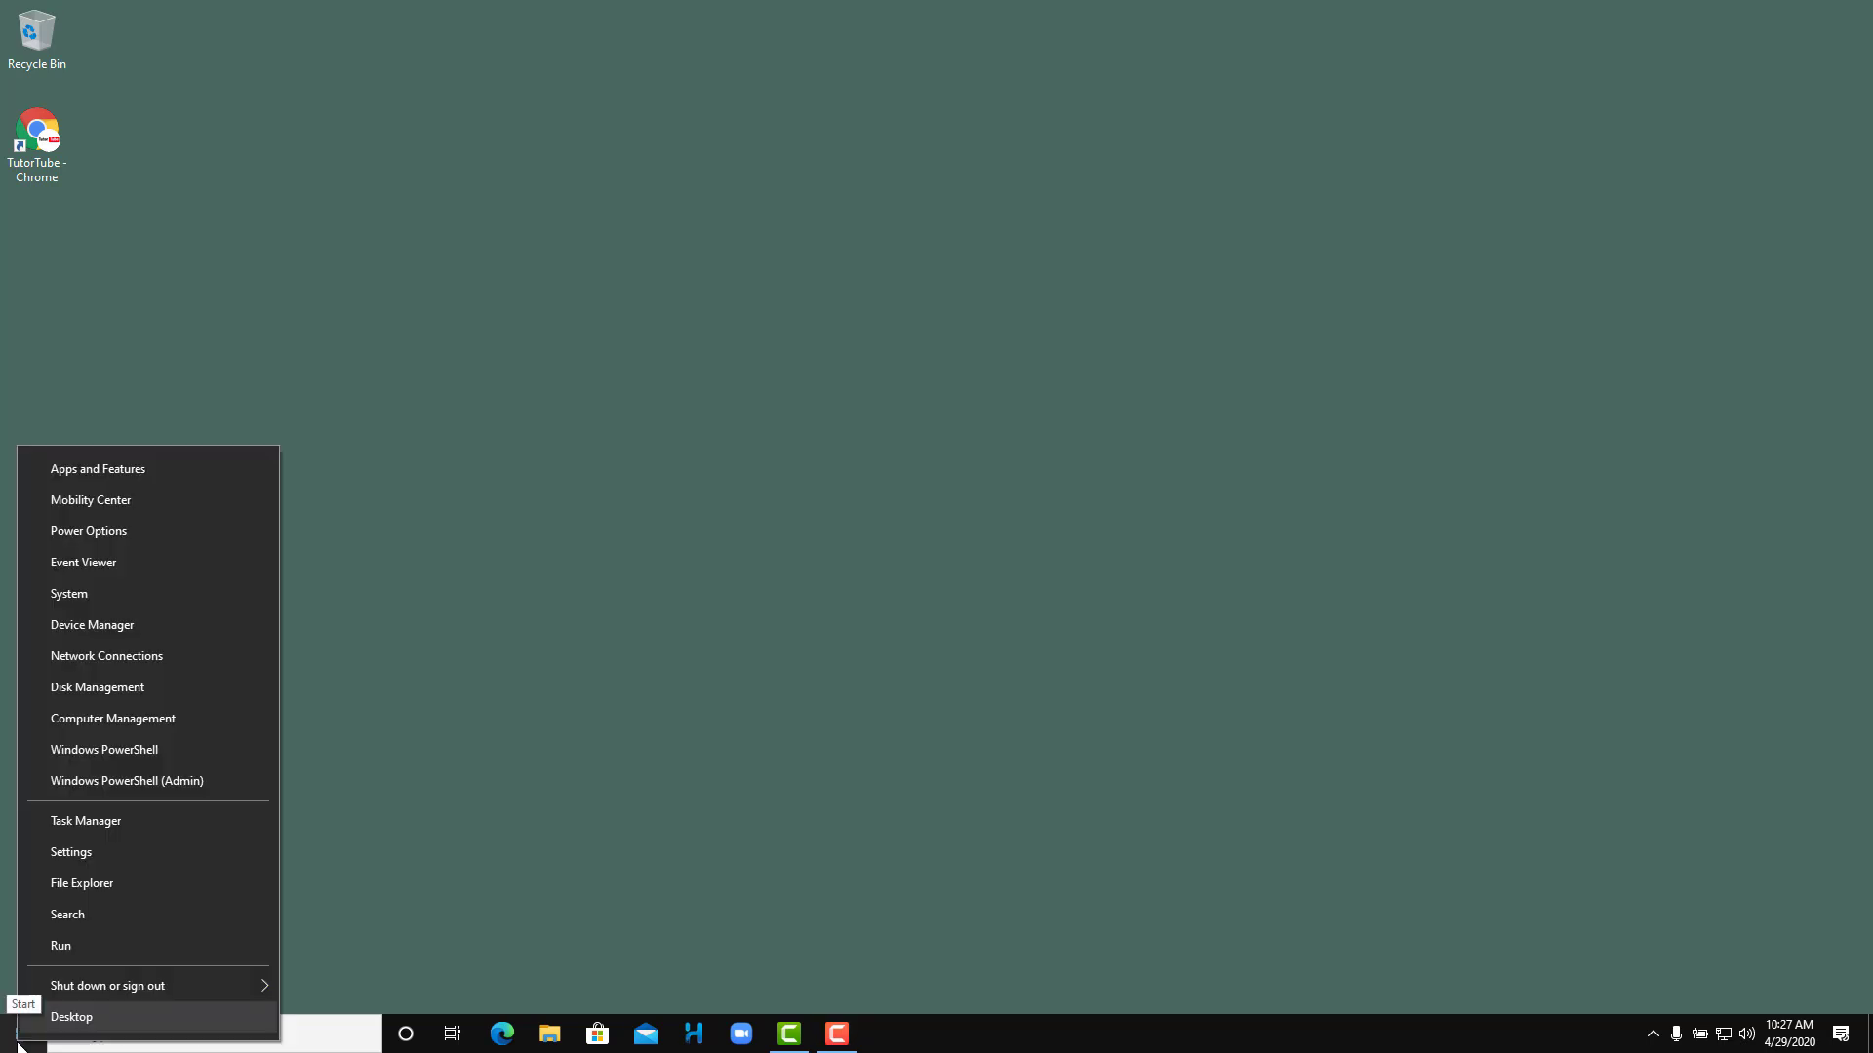
click(134, 862)
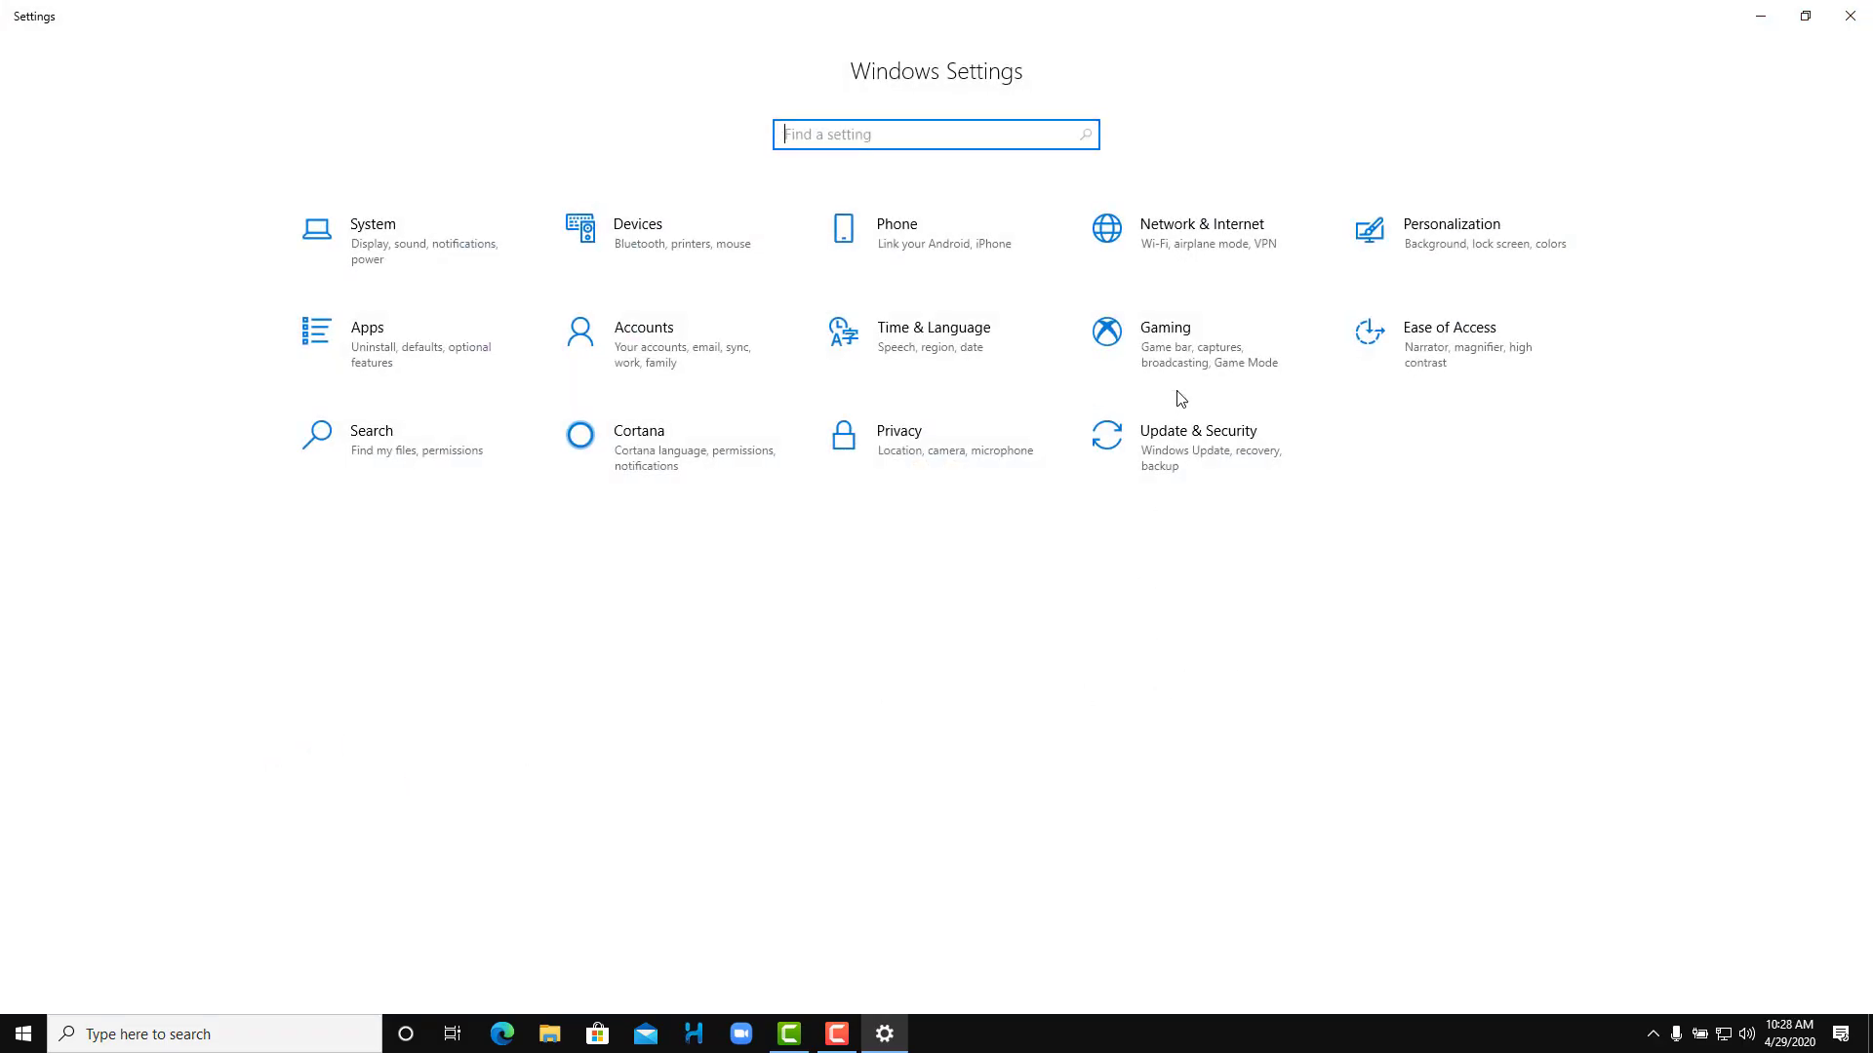
click(1194, 471)
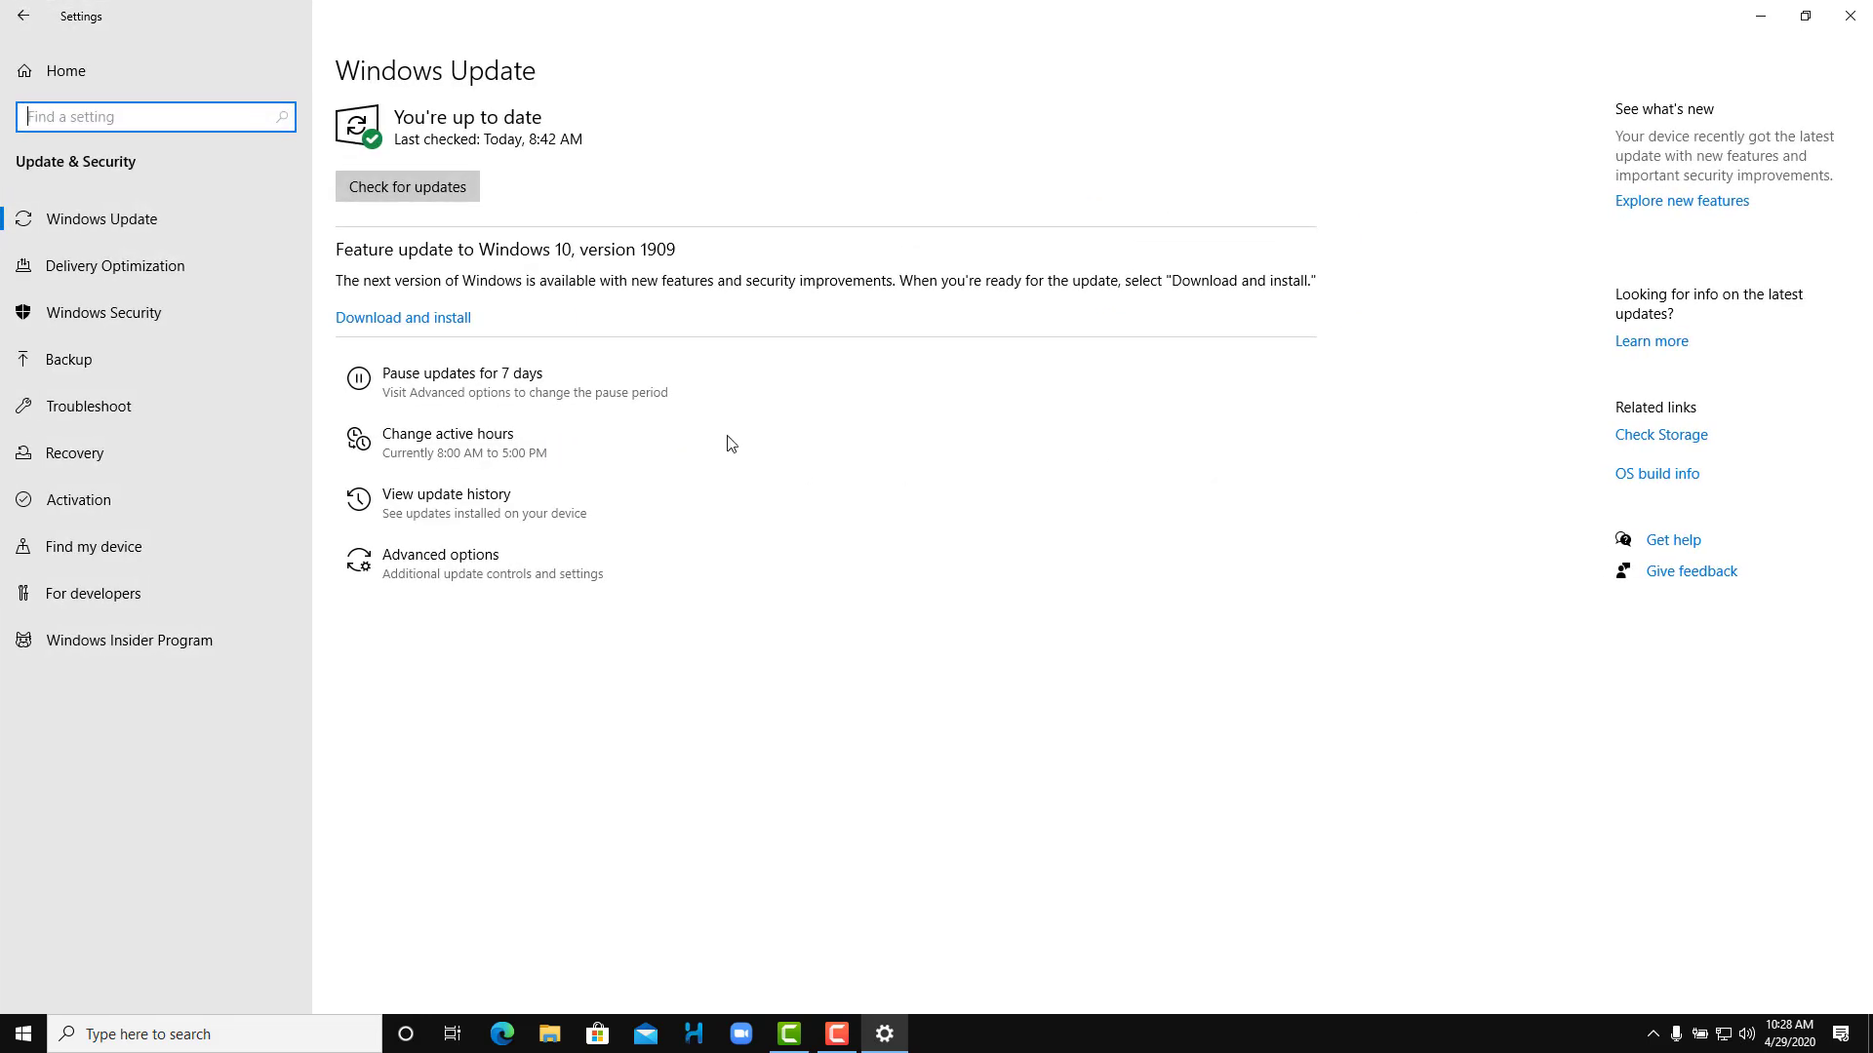
click(143, 363)
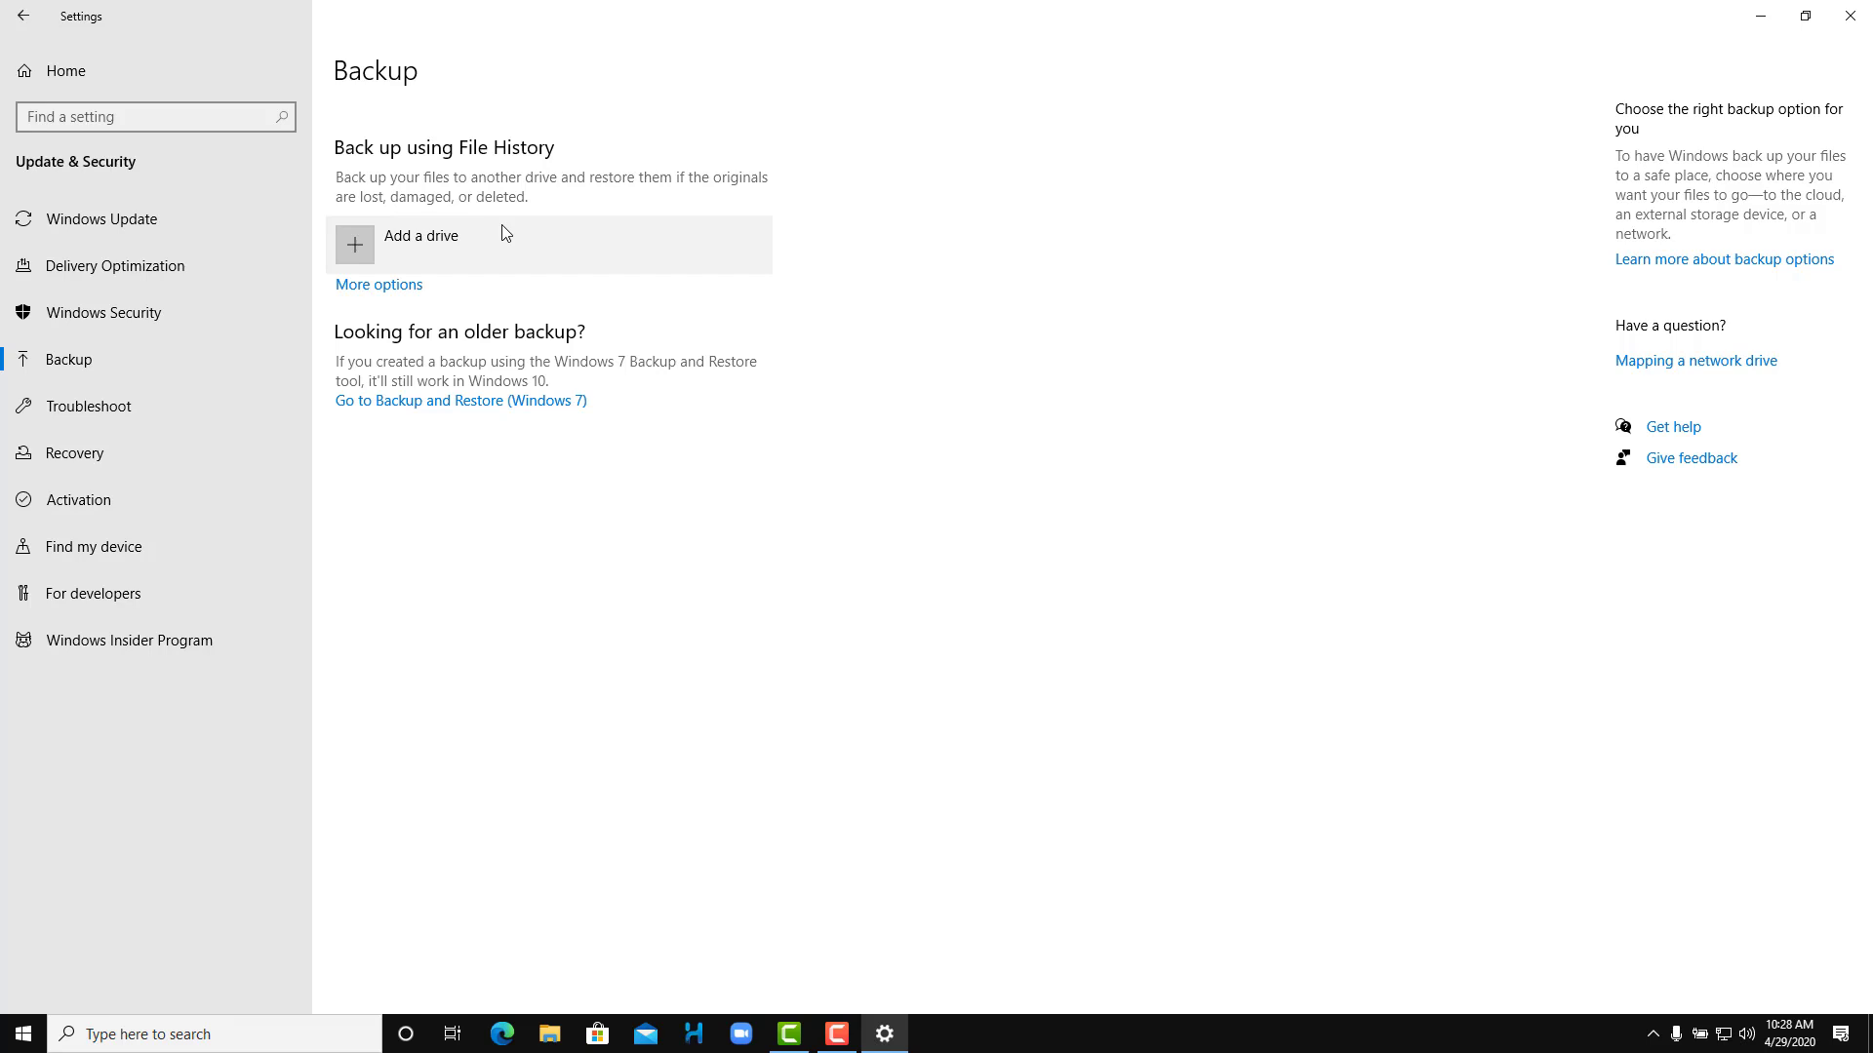
- Add New Volume (E:) as the File History backup drive and open its detailed backup options
click(411, 249)
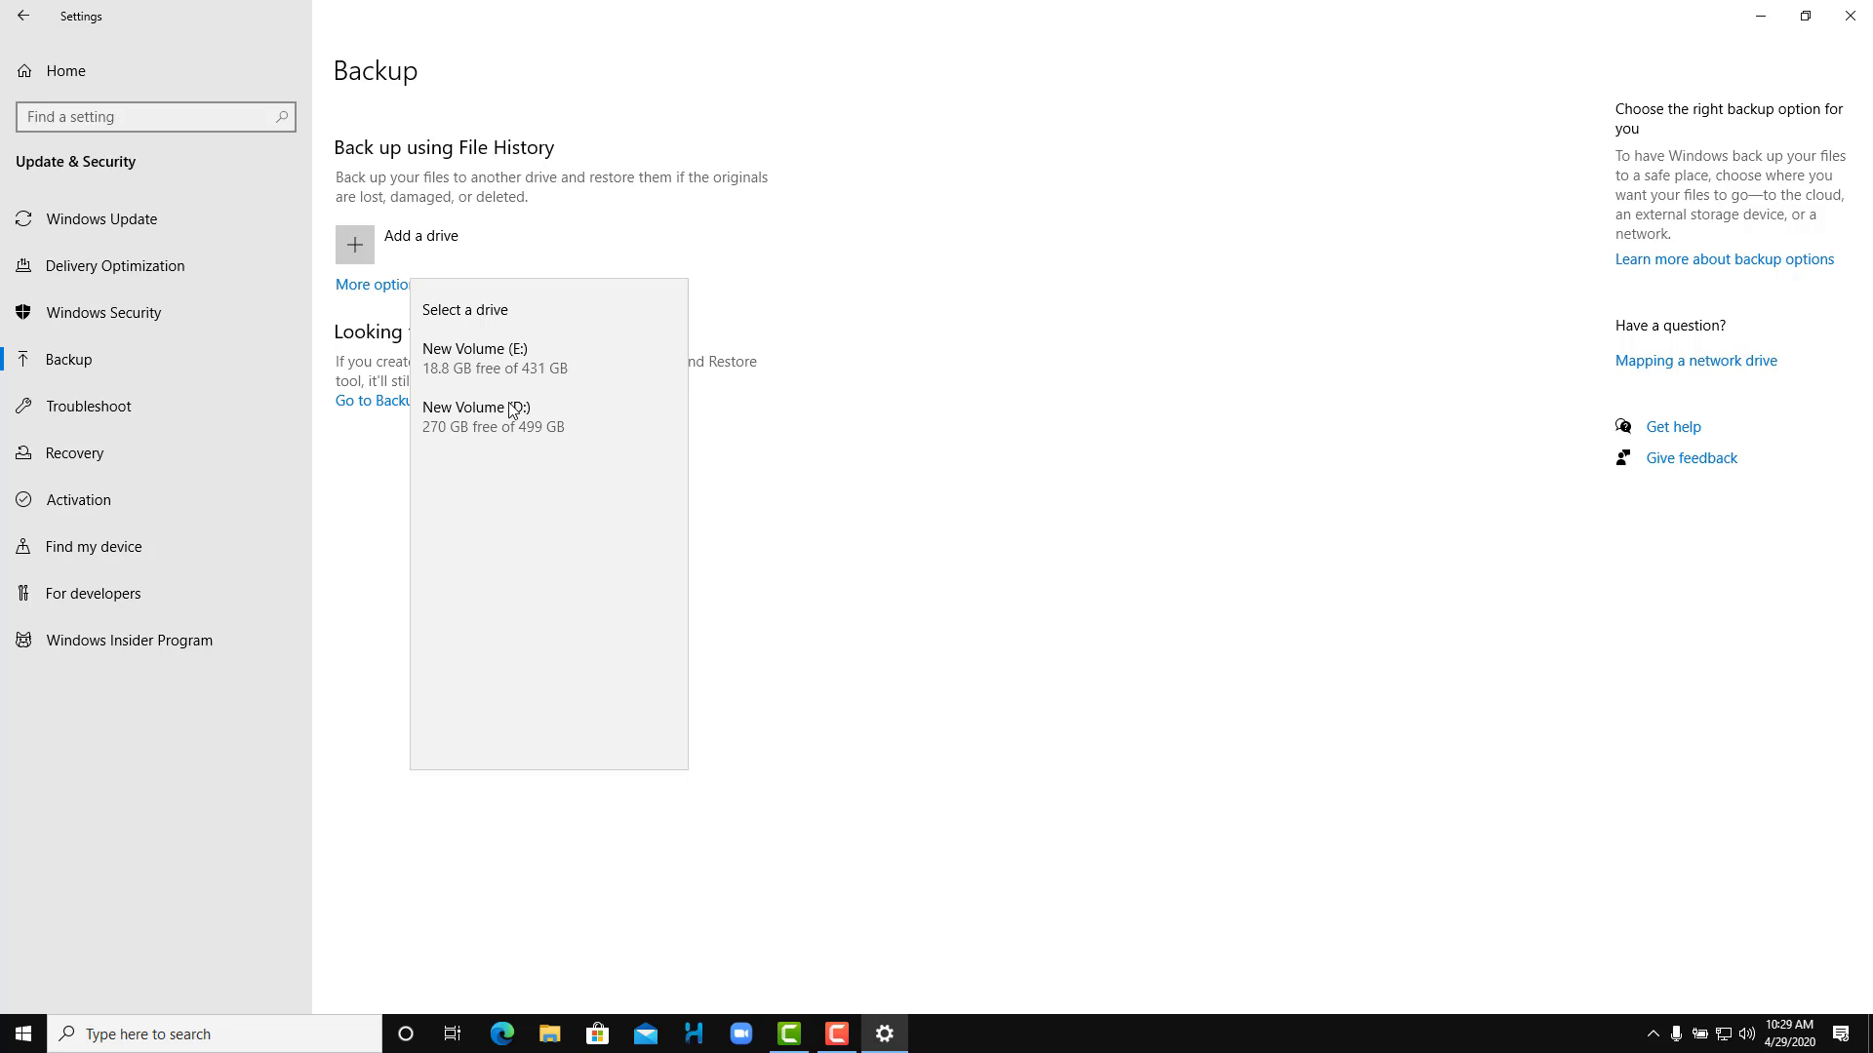
click(536, 351)
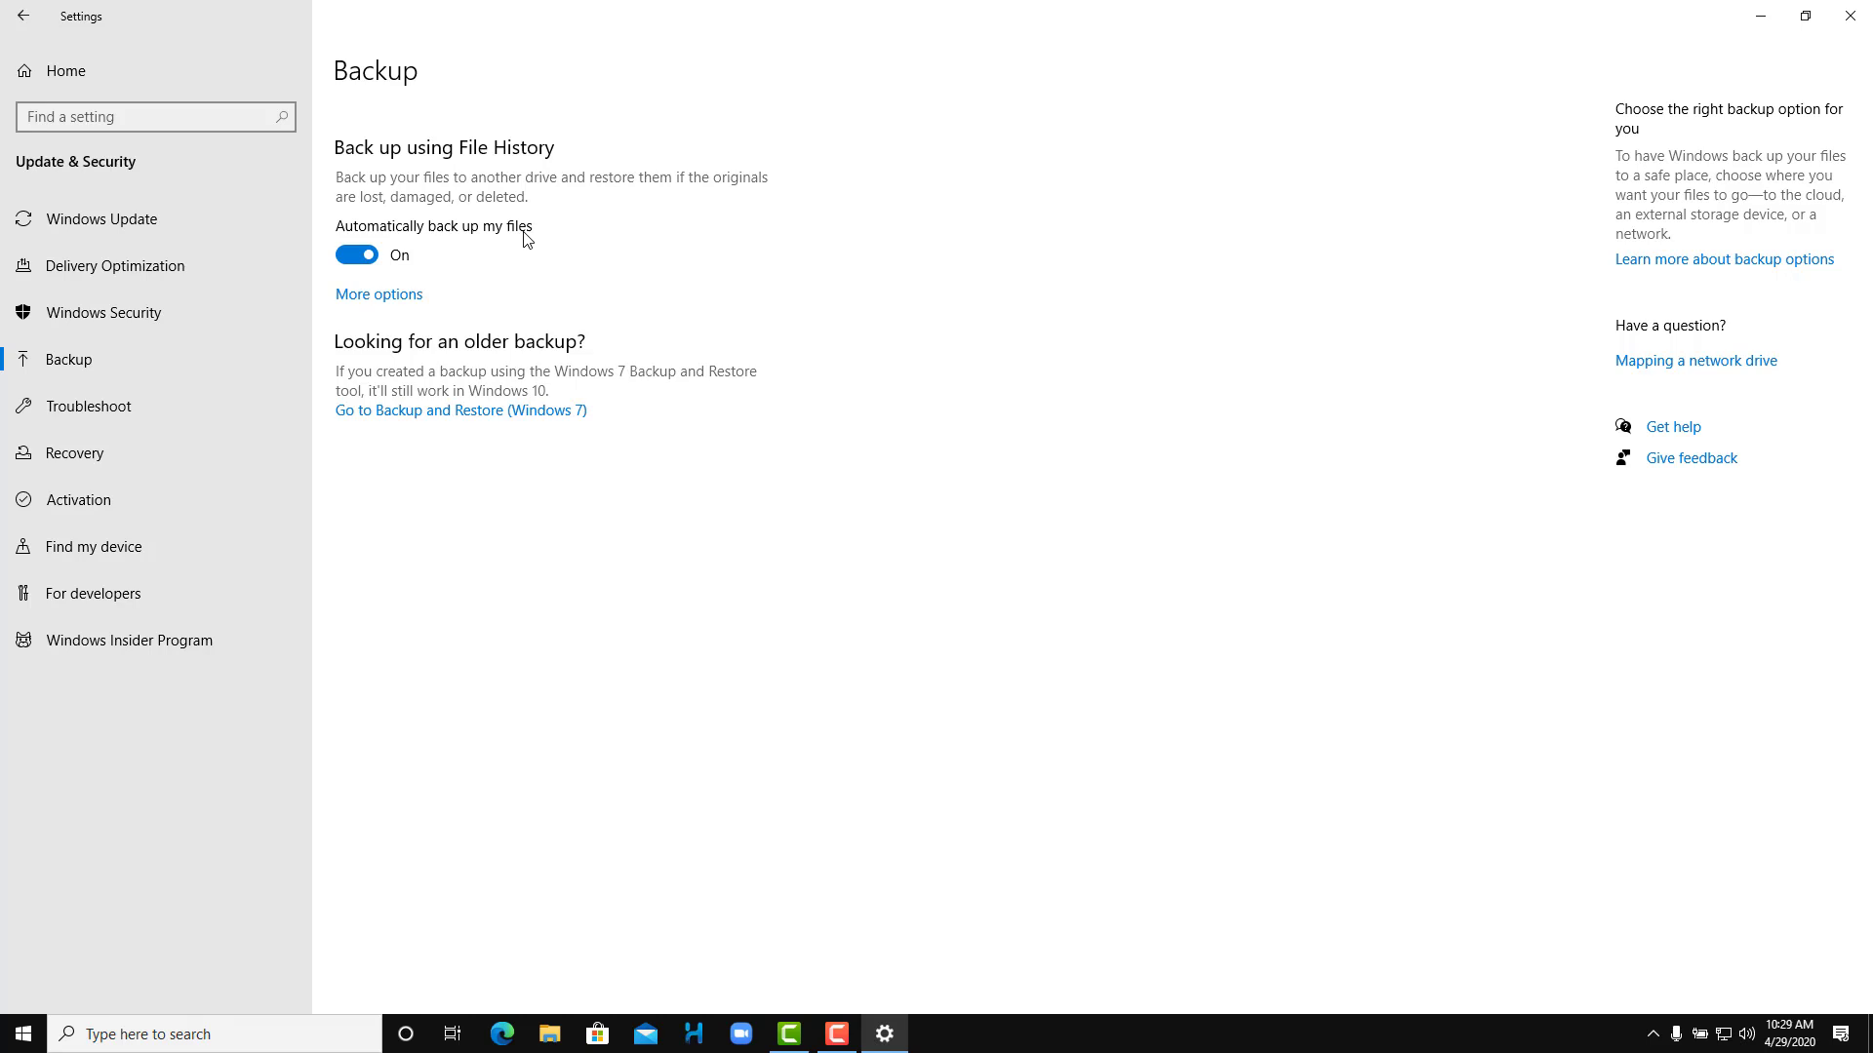
click(389, 298)
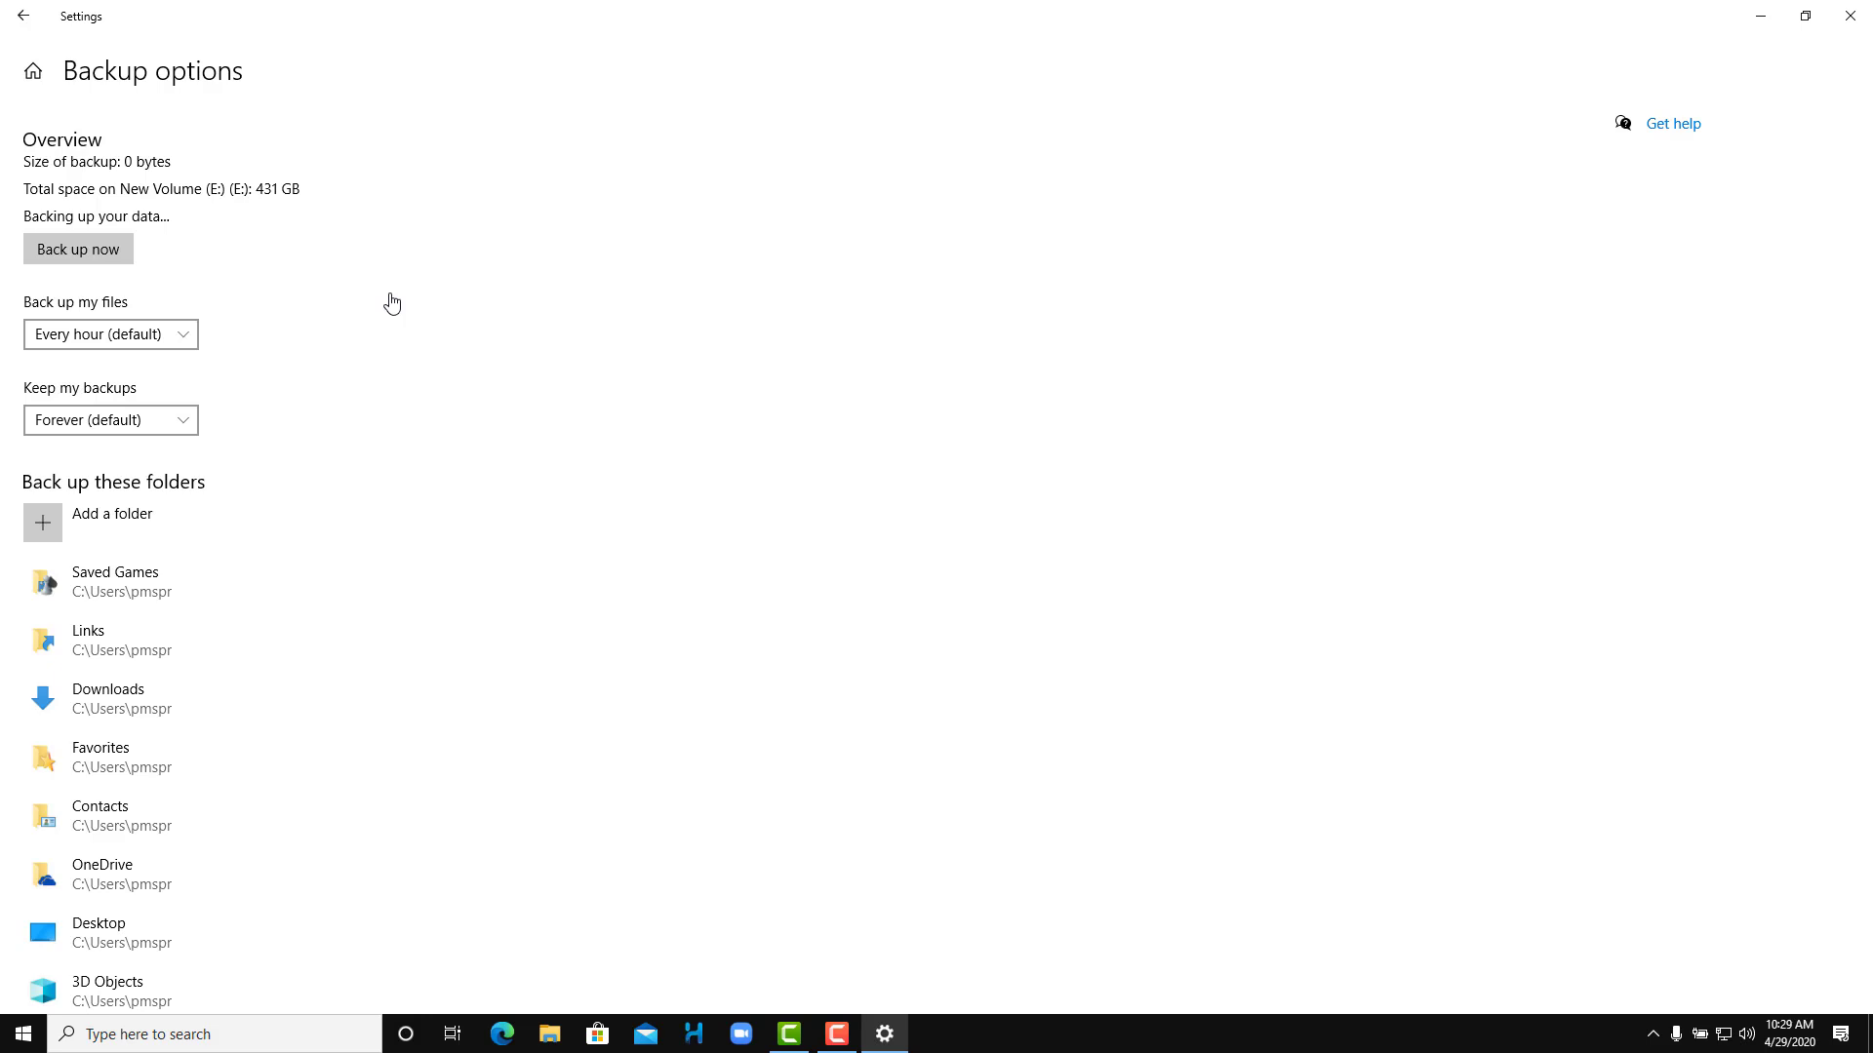
- Review the backup frequency choices and set backups to be kept until space is needed
click(135, 345)
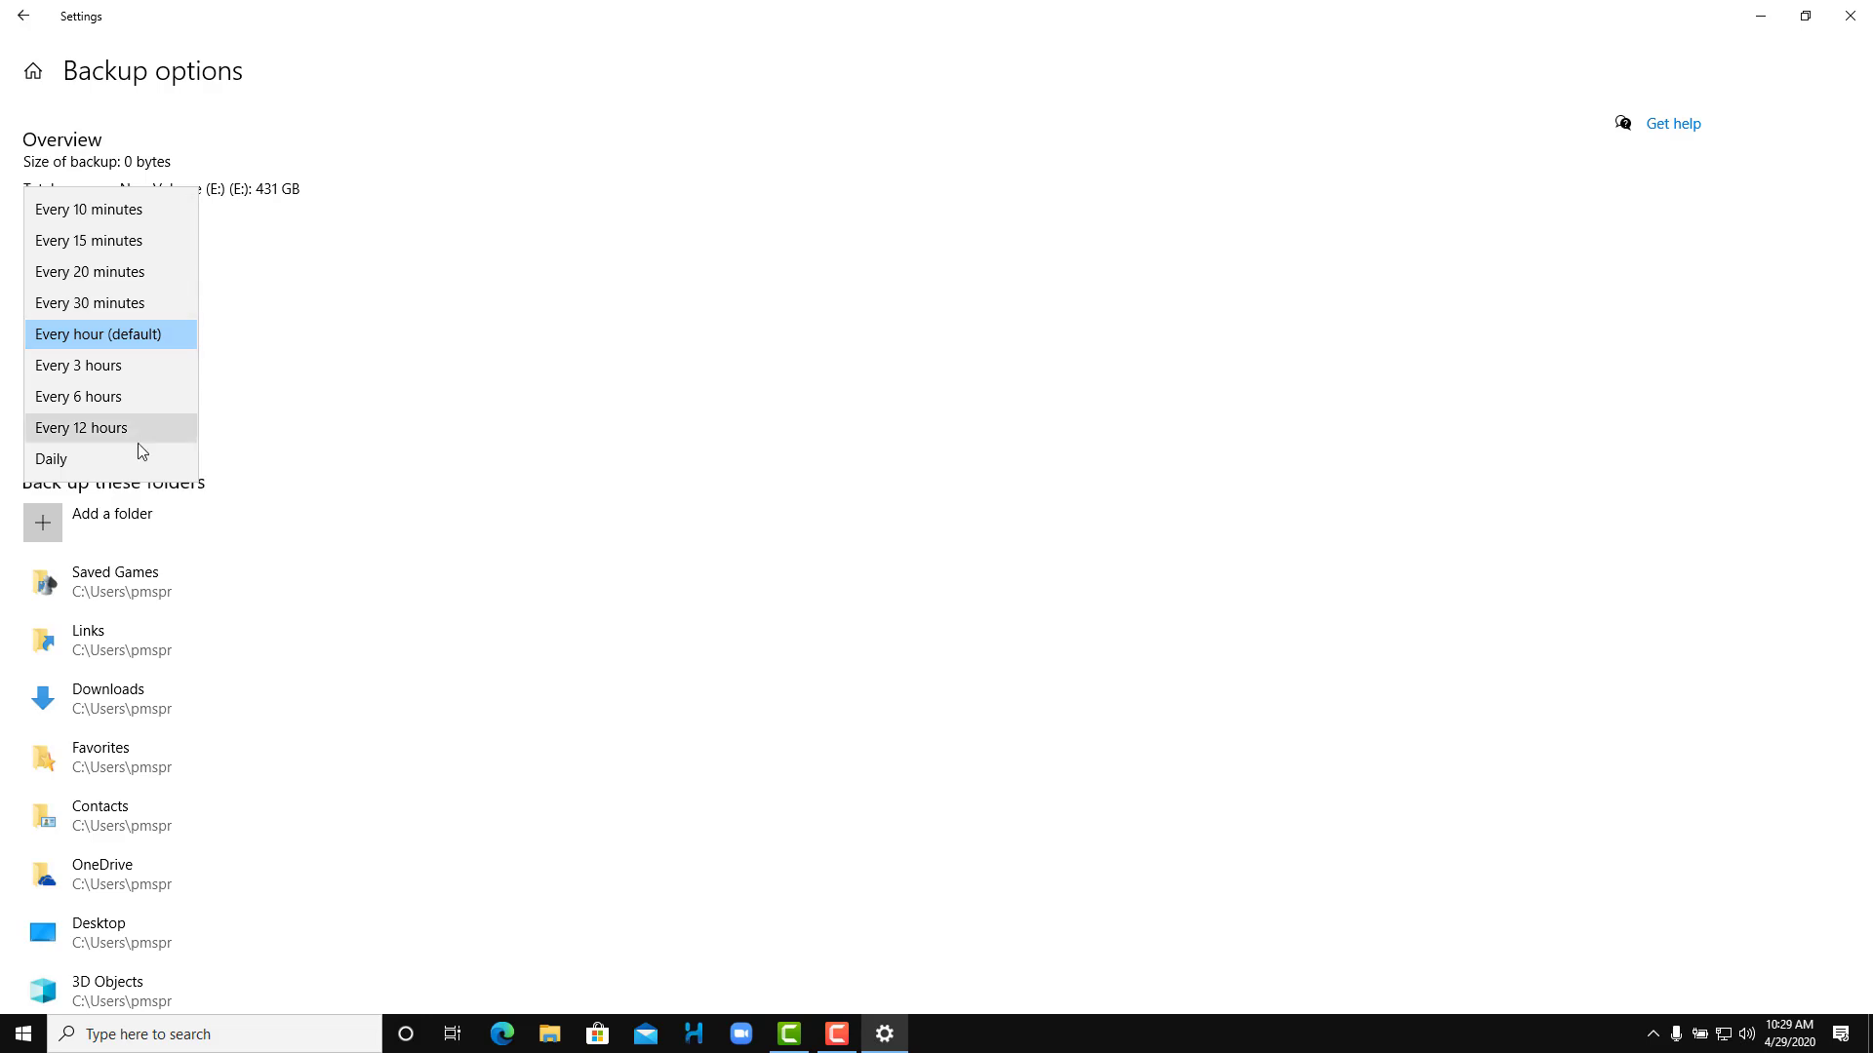
click(615, 318)
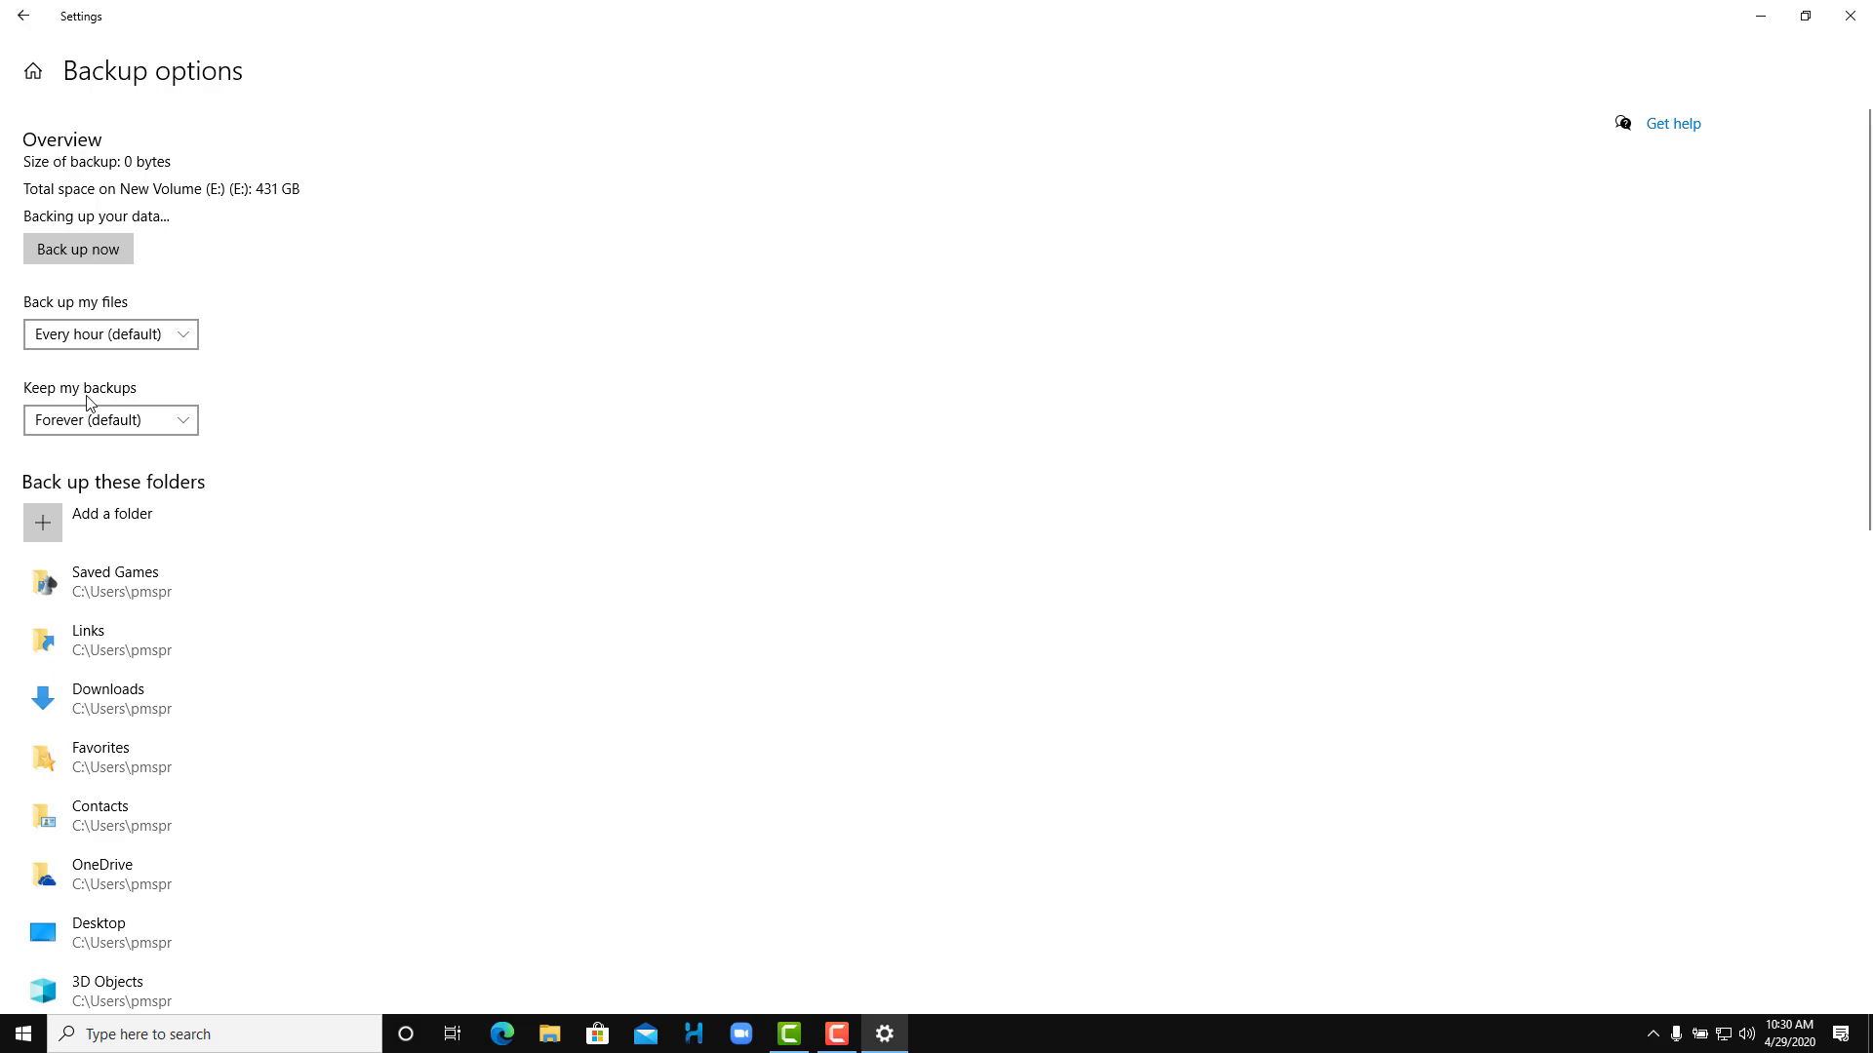
click(99, 426)
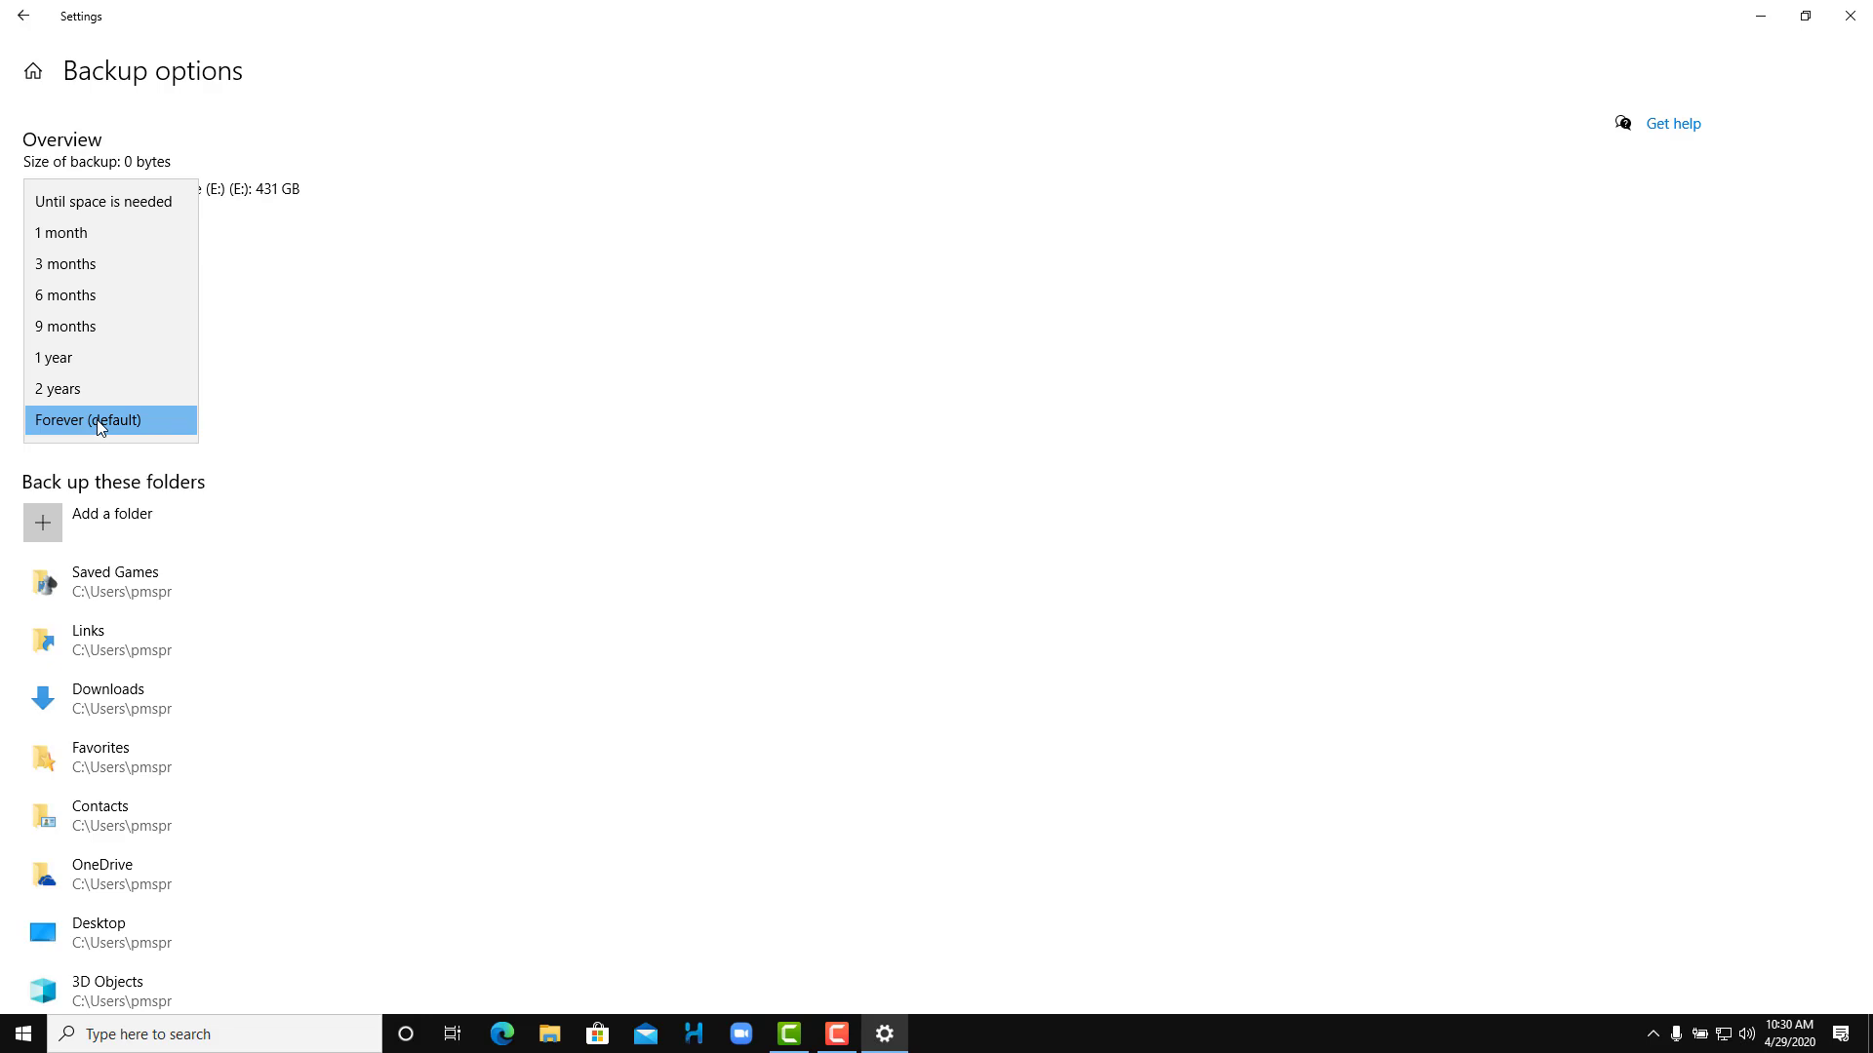
click(152, 204)
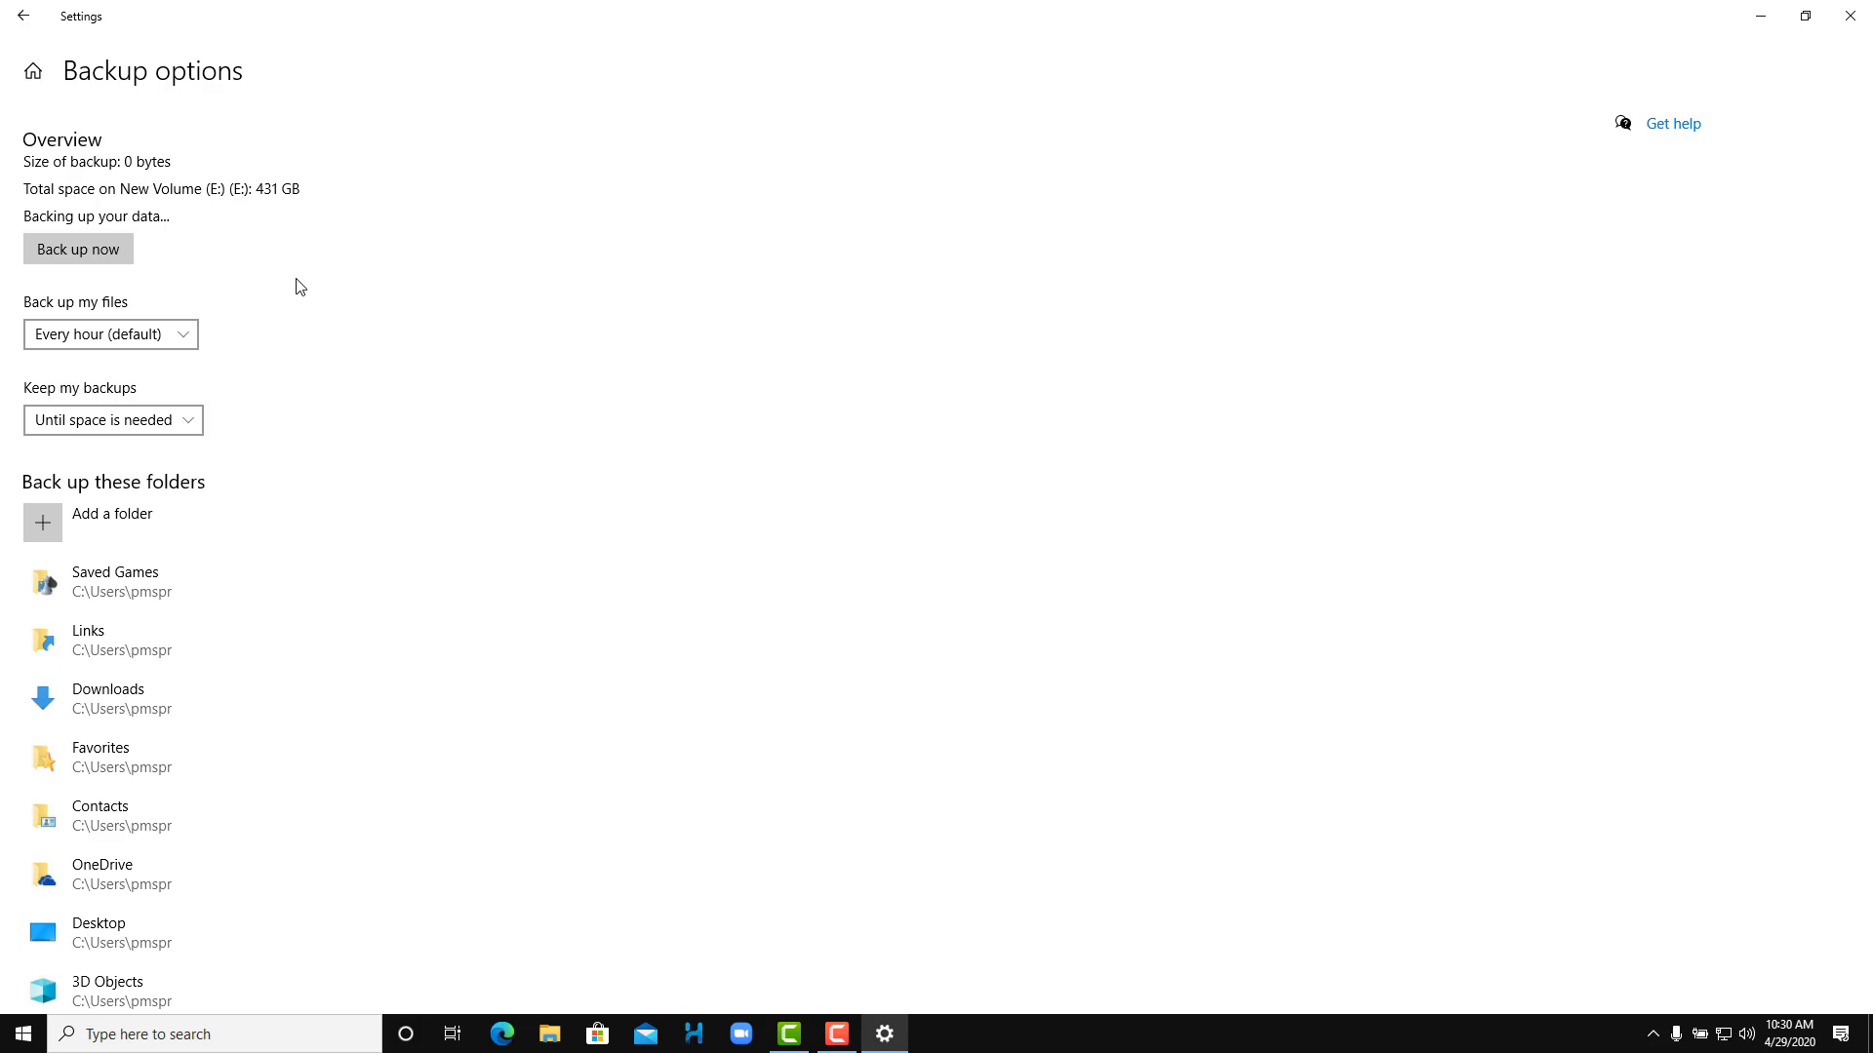
click(178, 424)
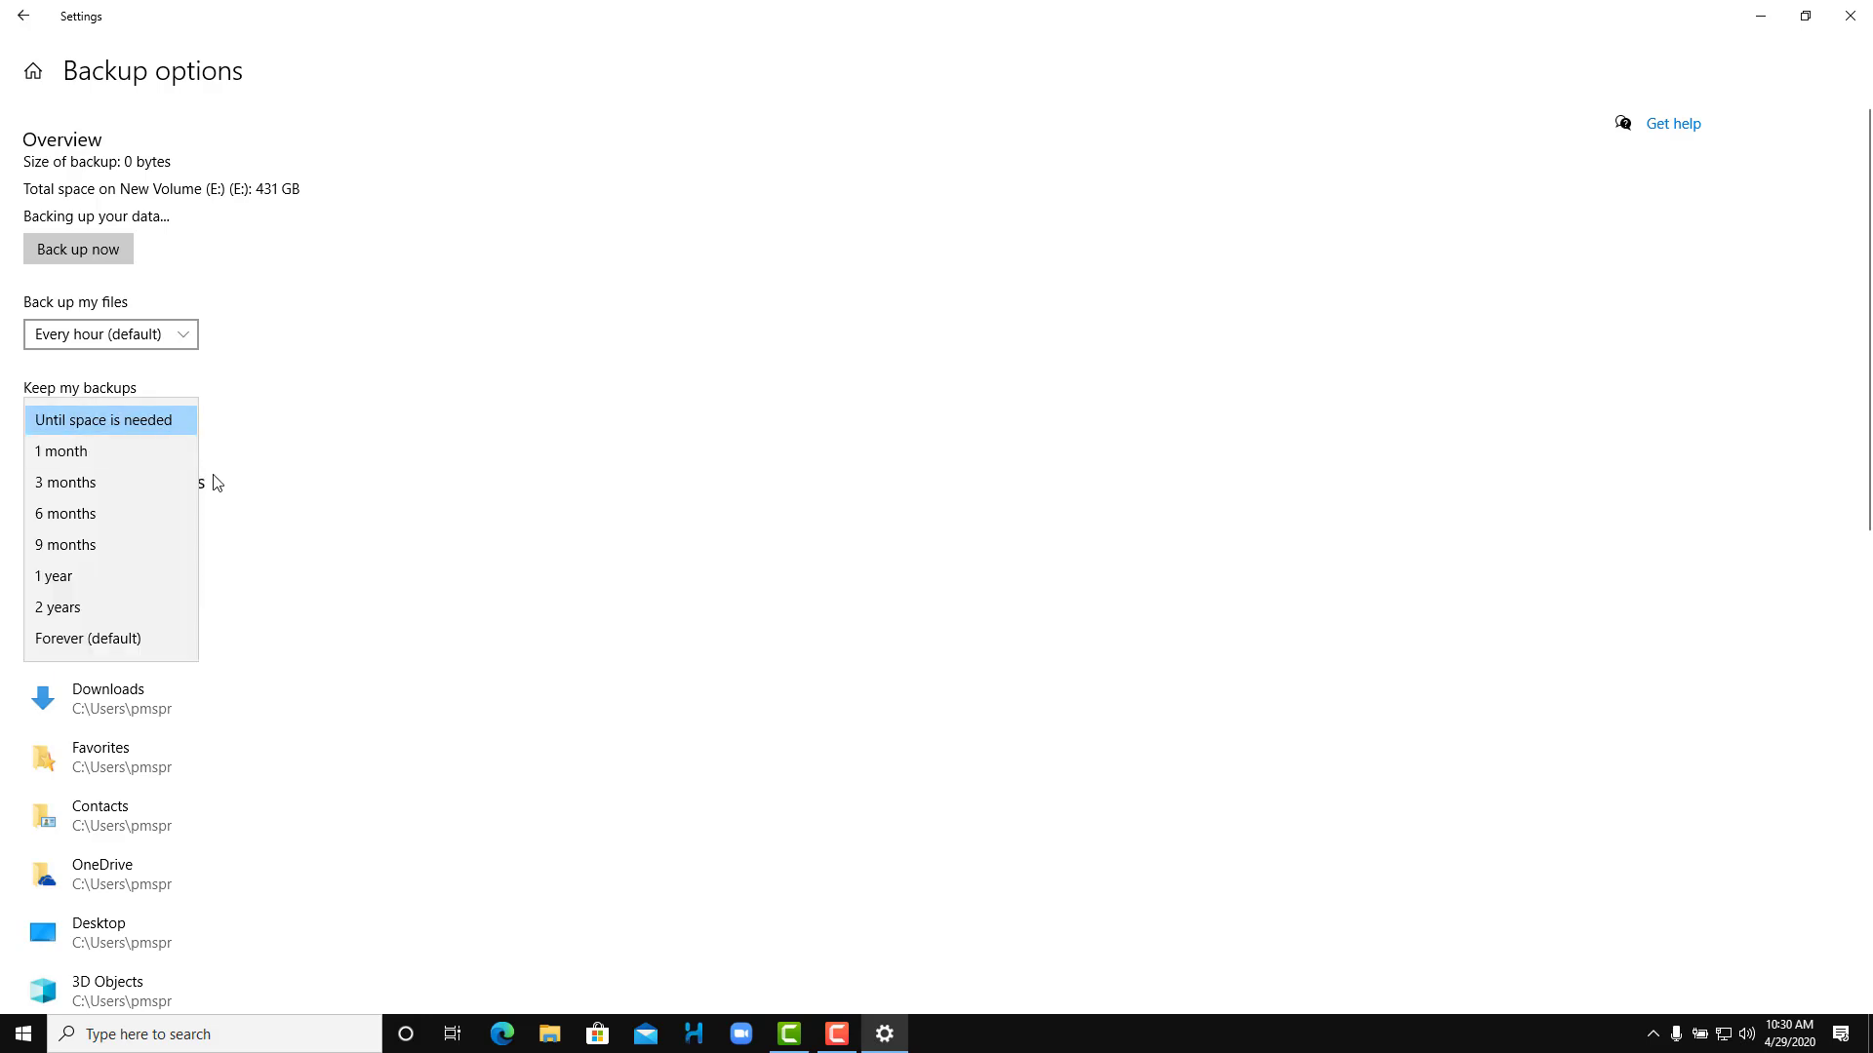
click(617, 308)
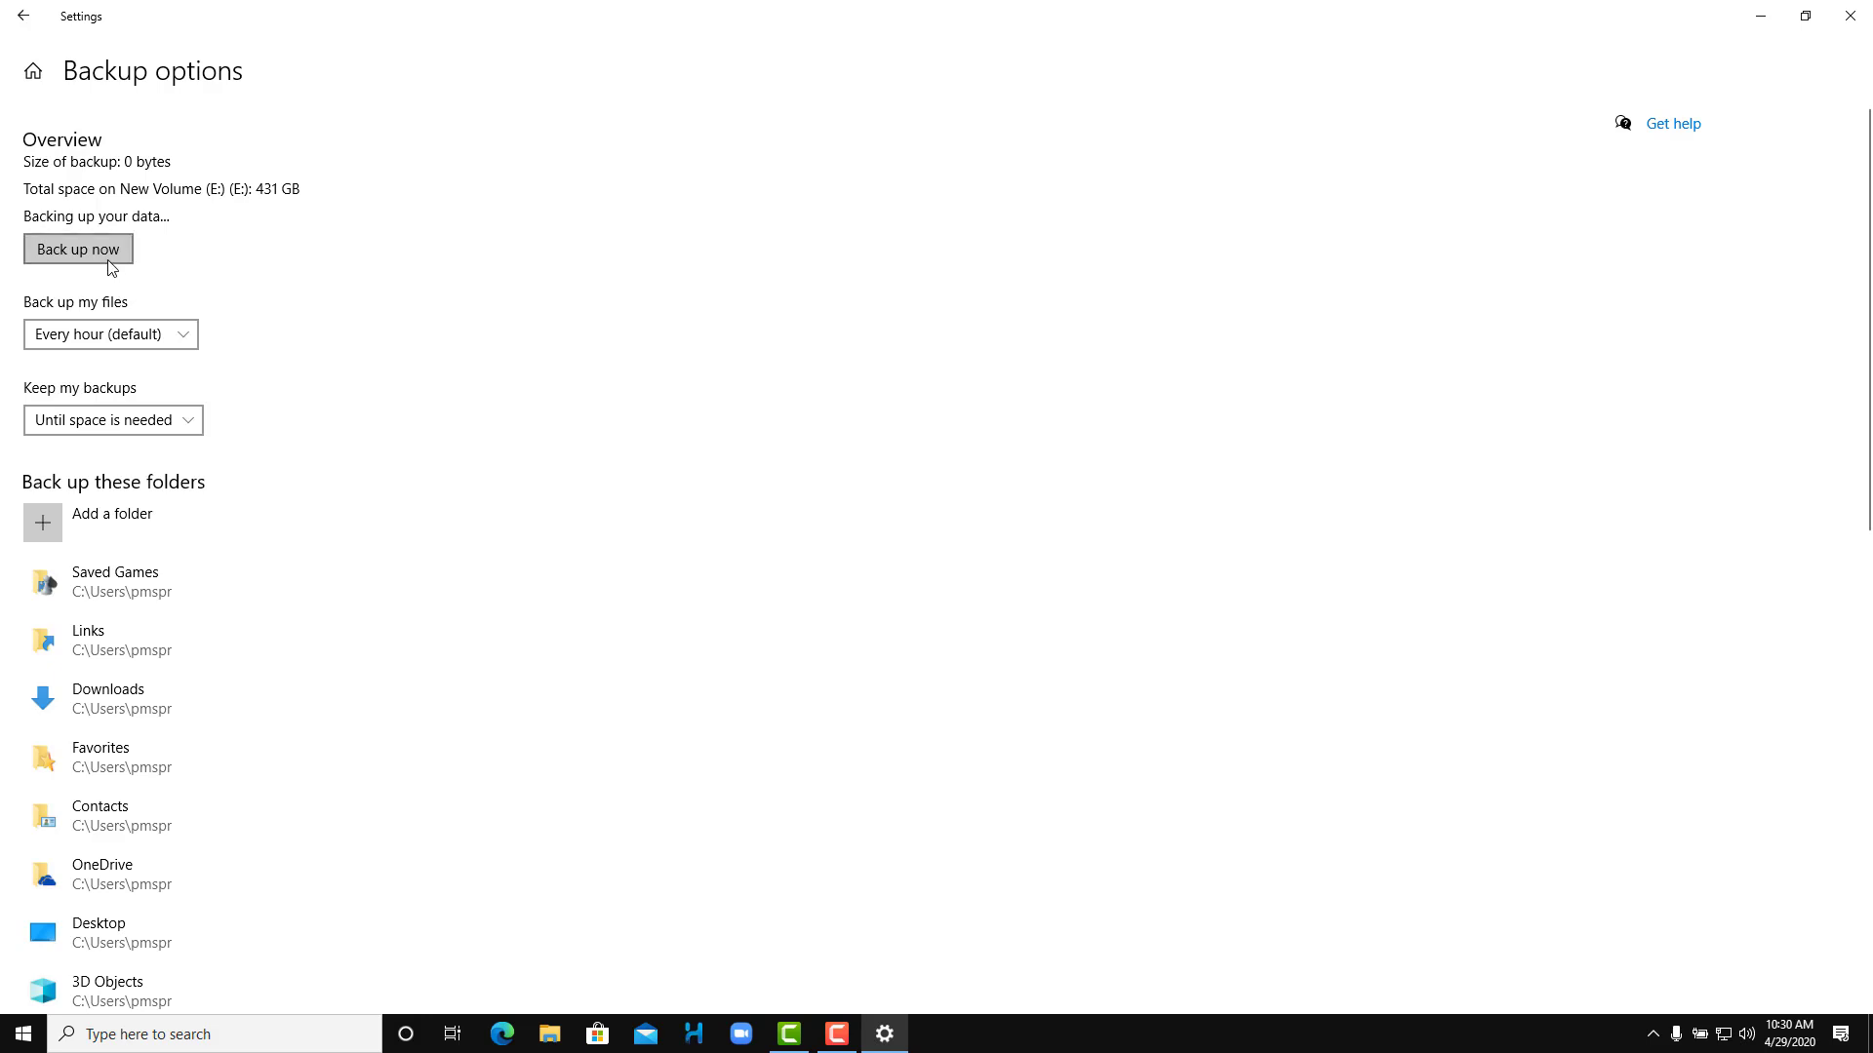
scroll(110, 269, down, 3)
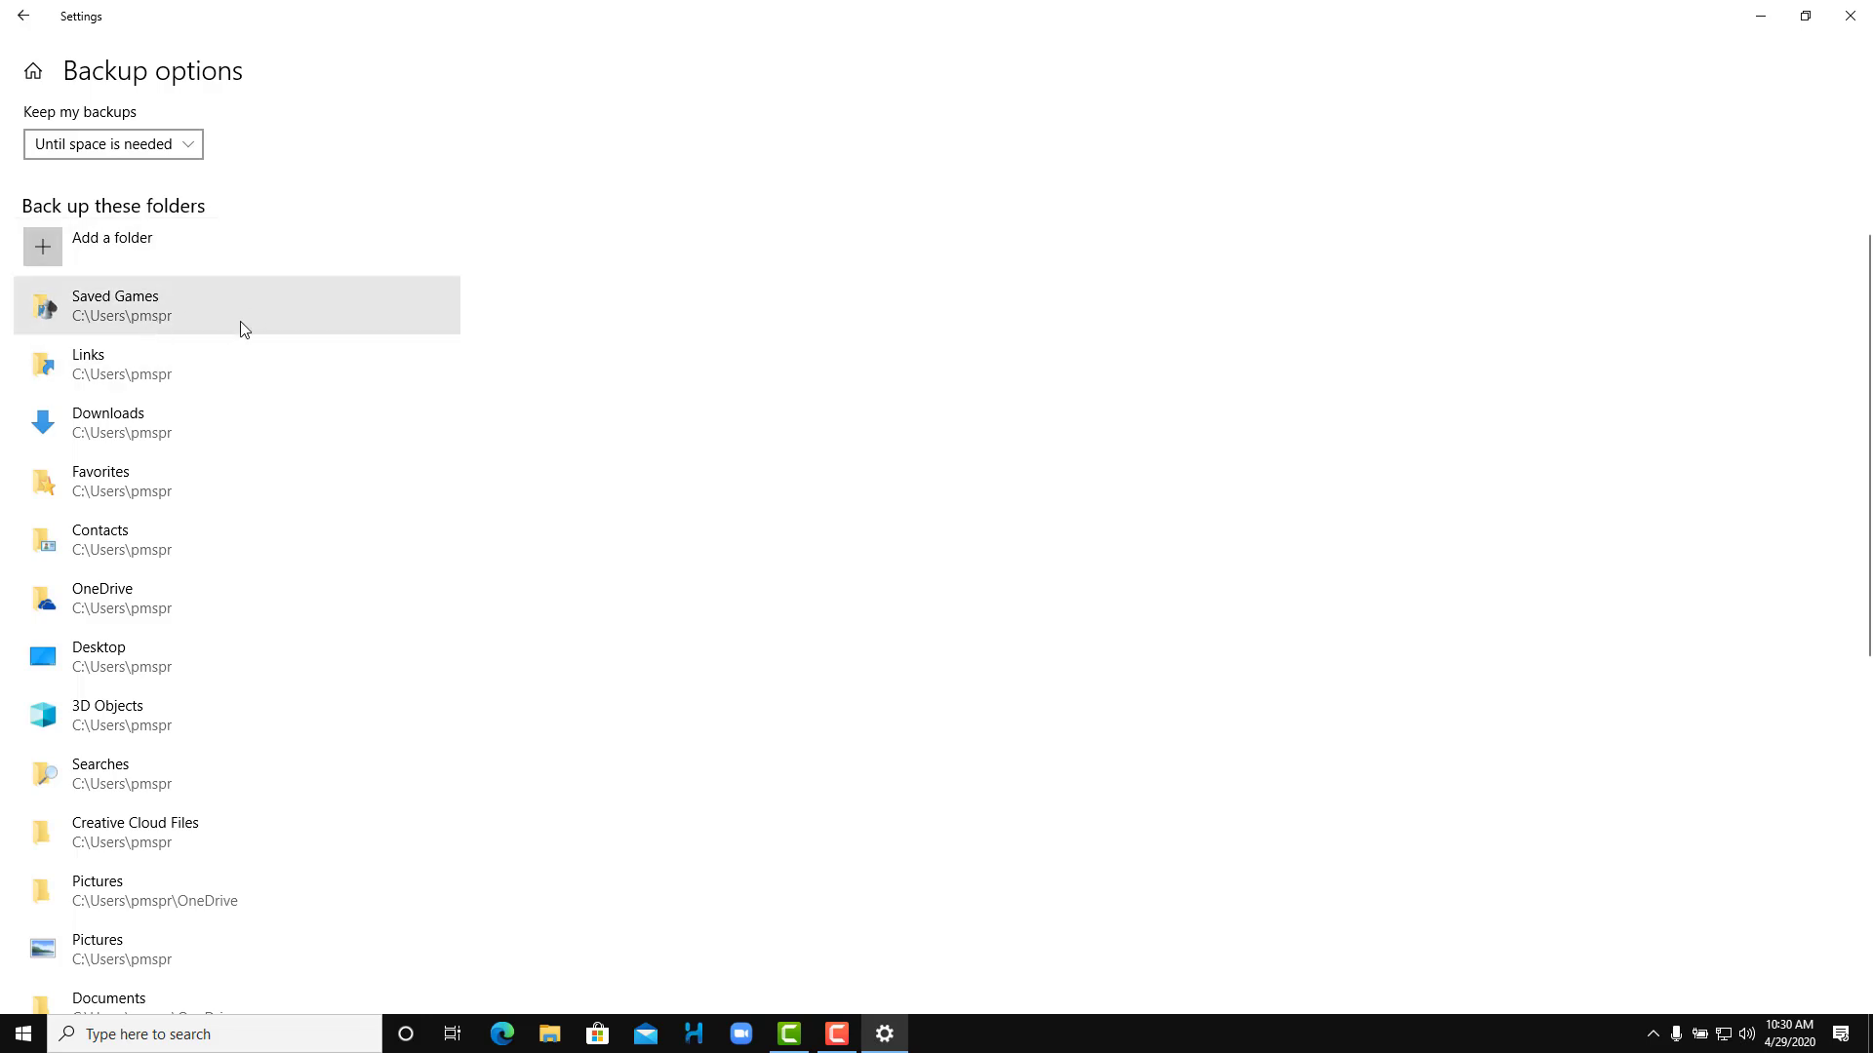
scroll(244, 329, down, 8)
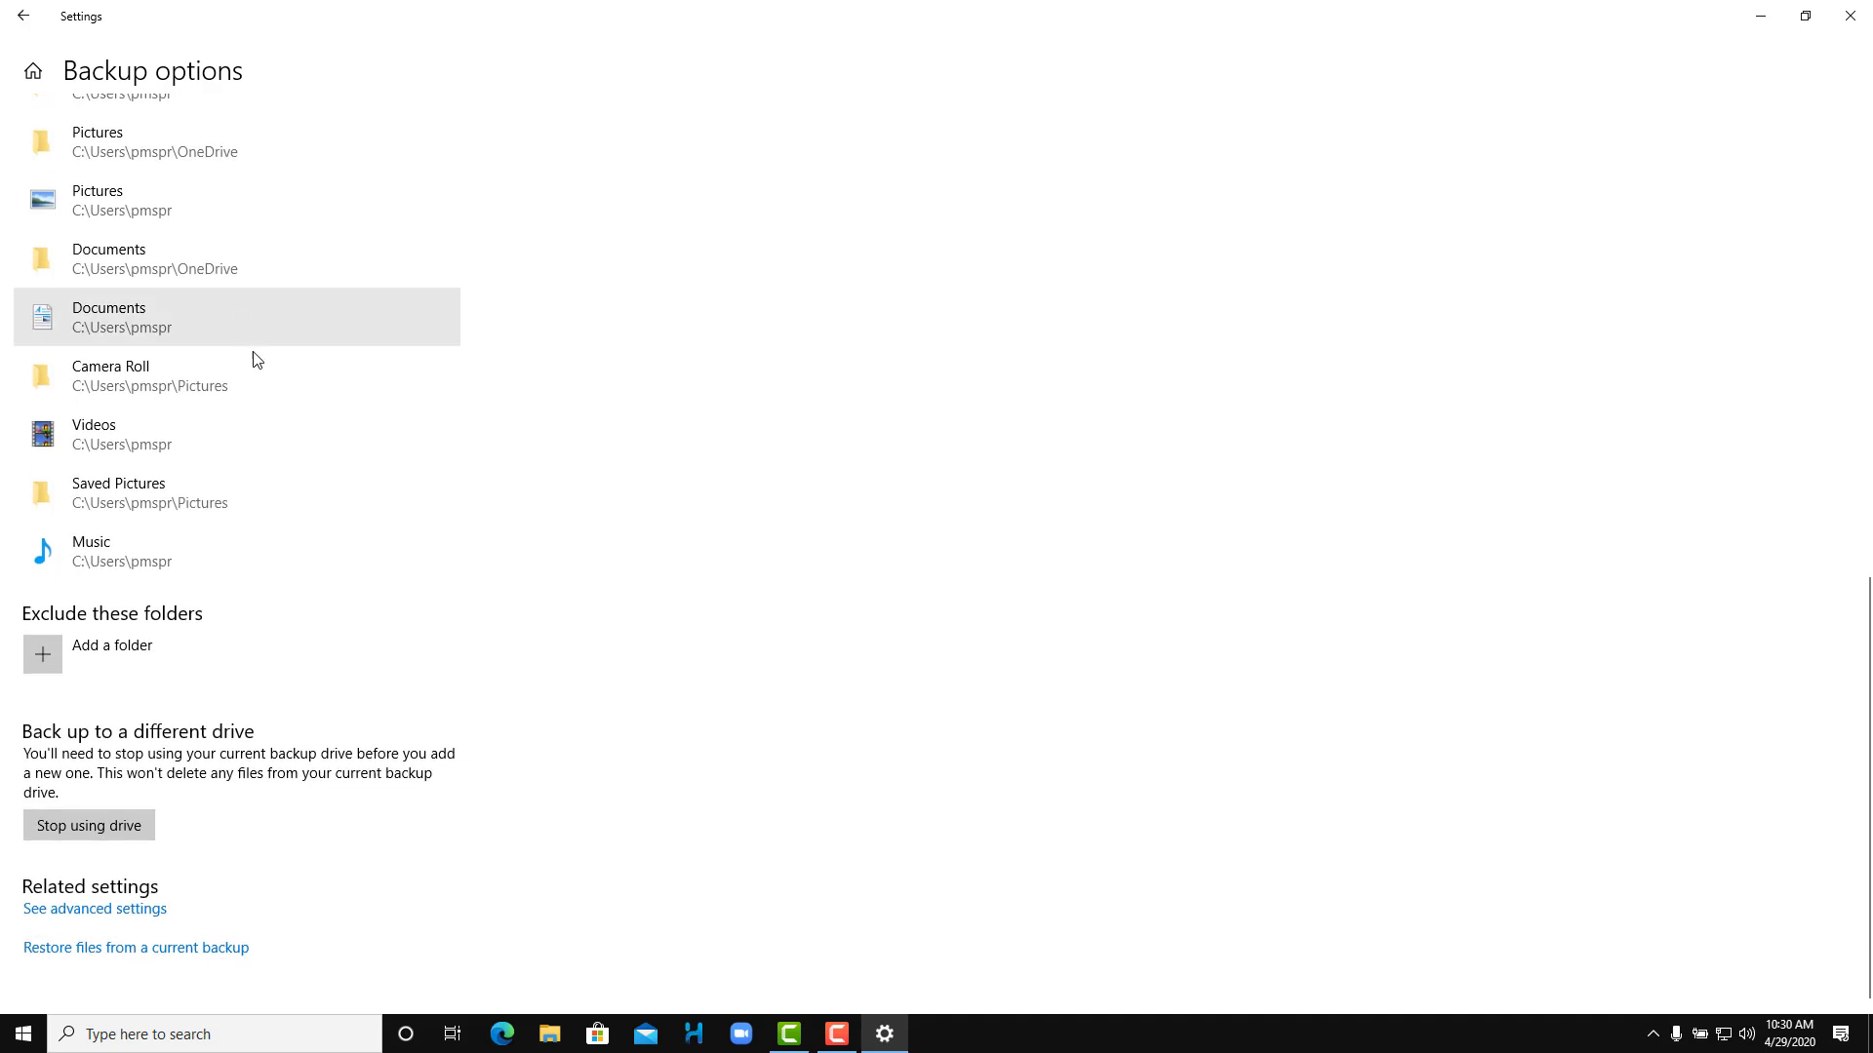
click(151, 669)
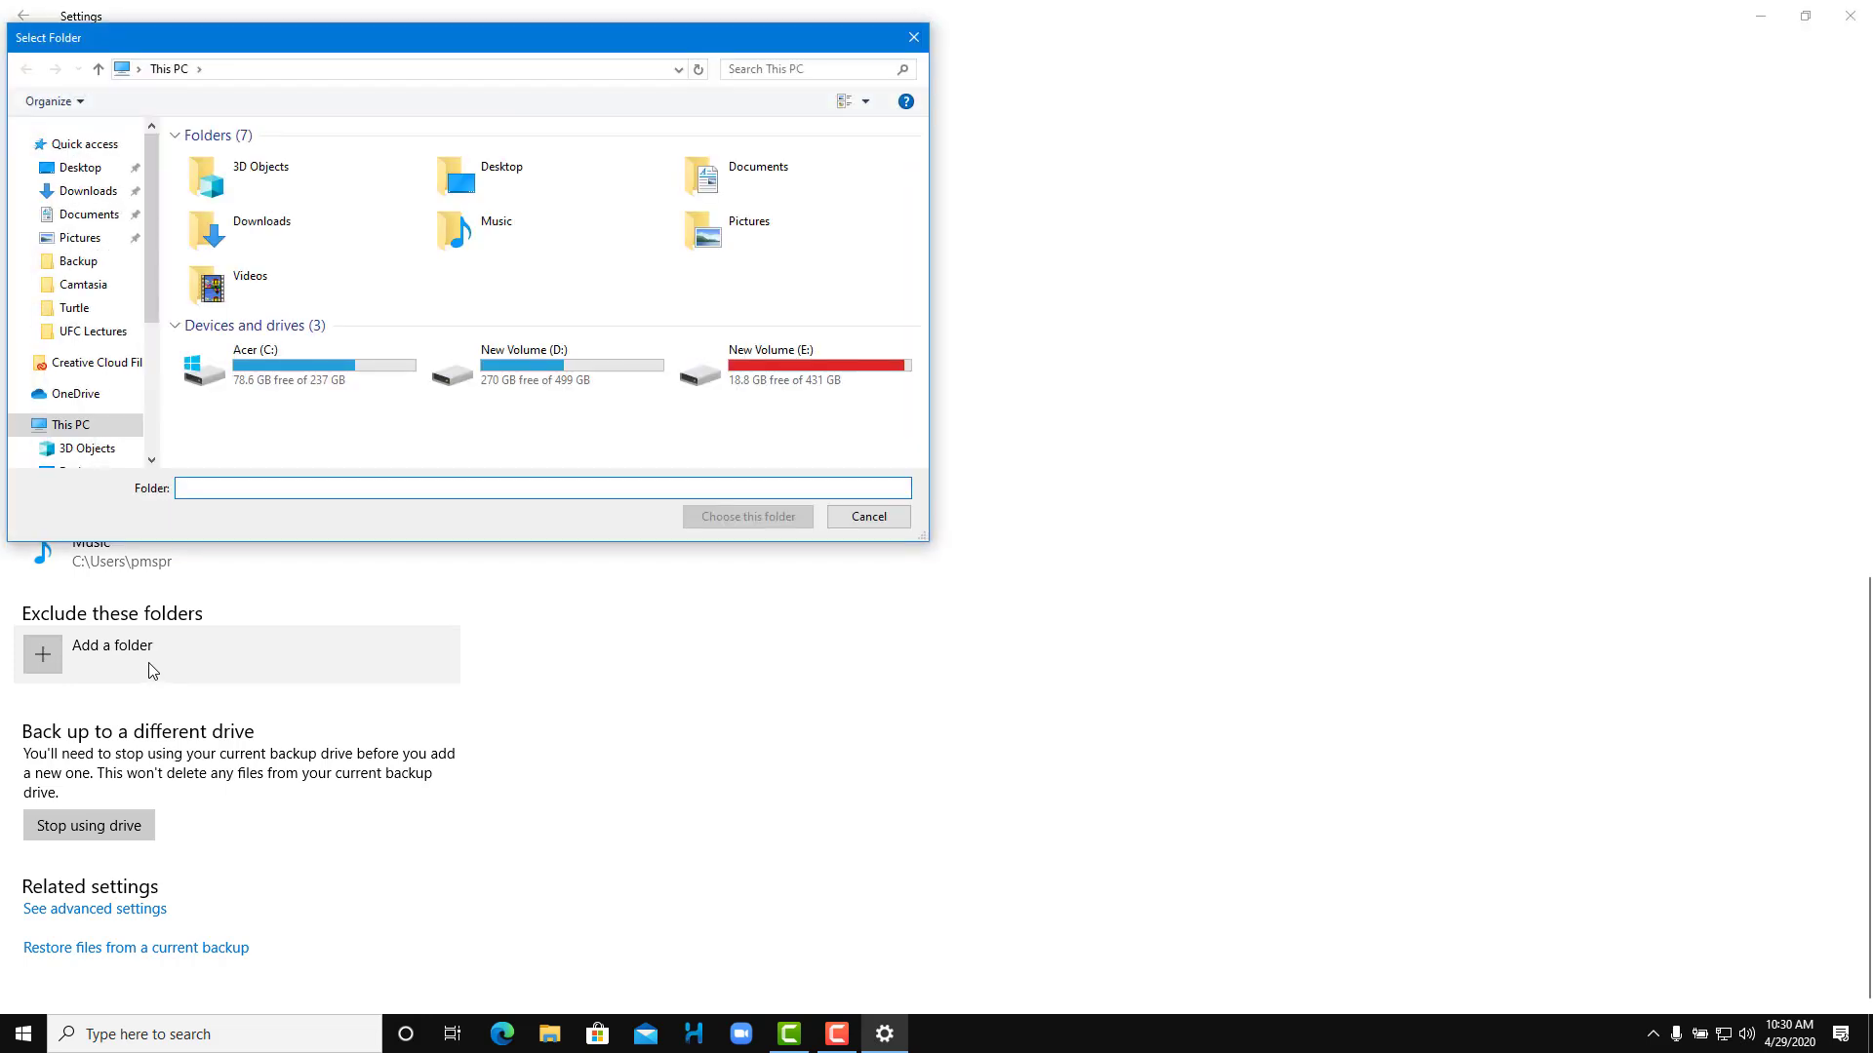
click(341, 244)
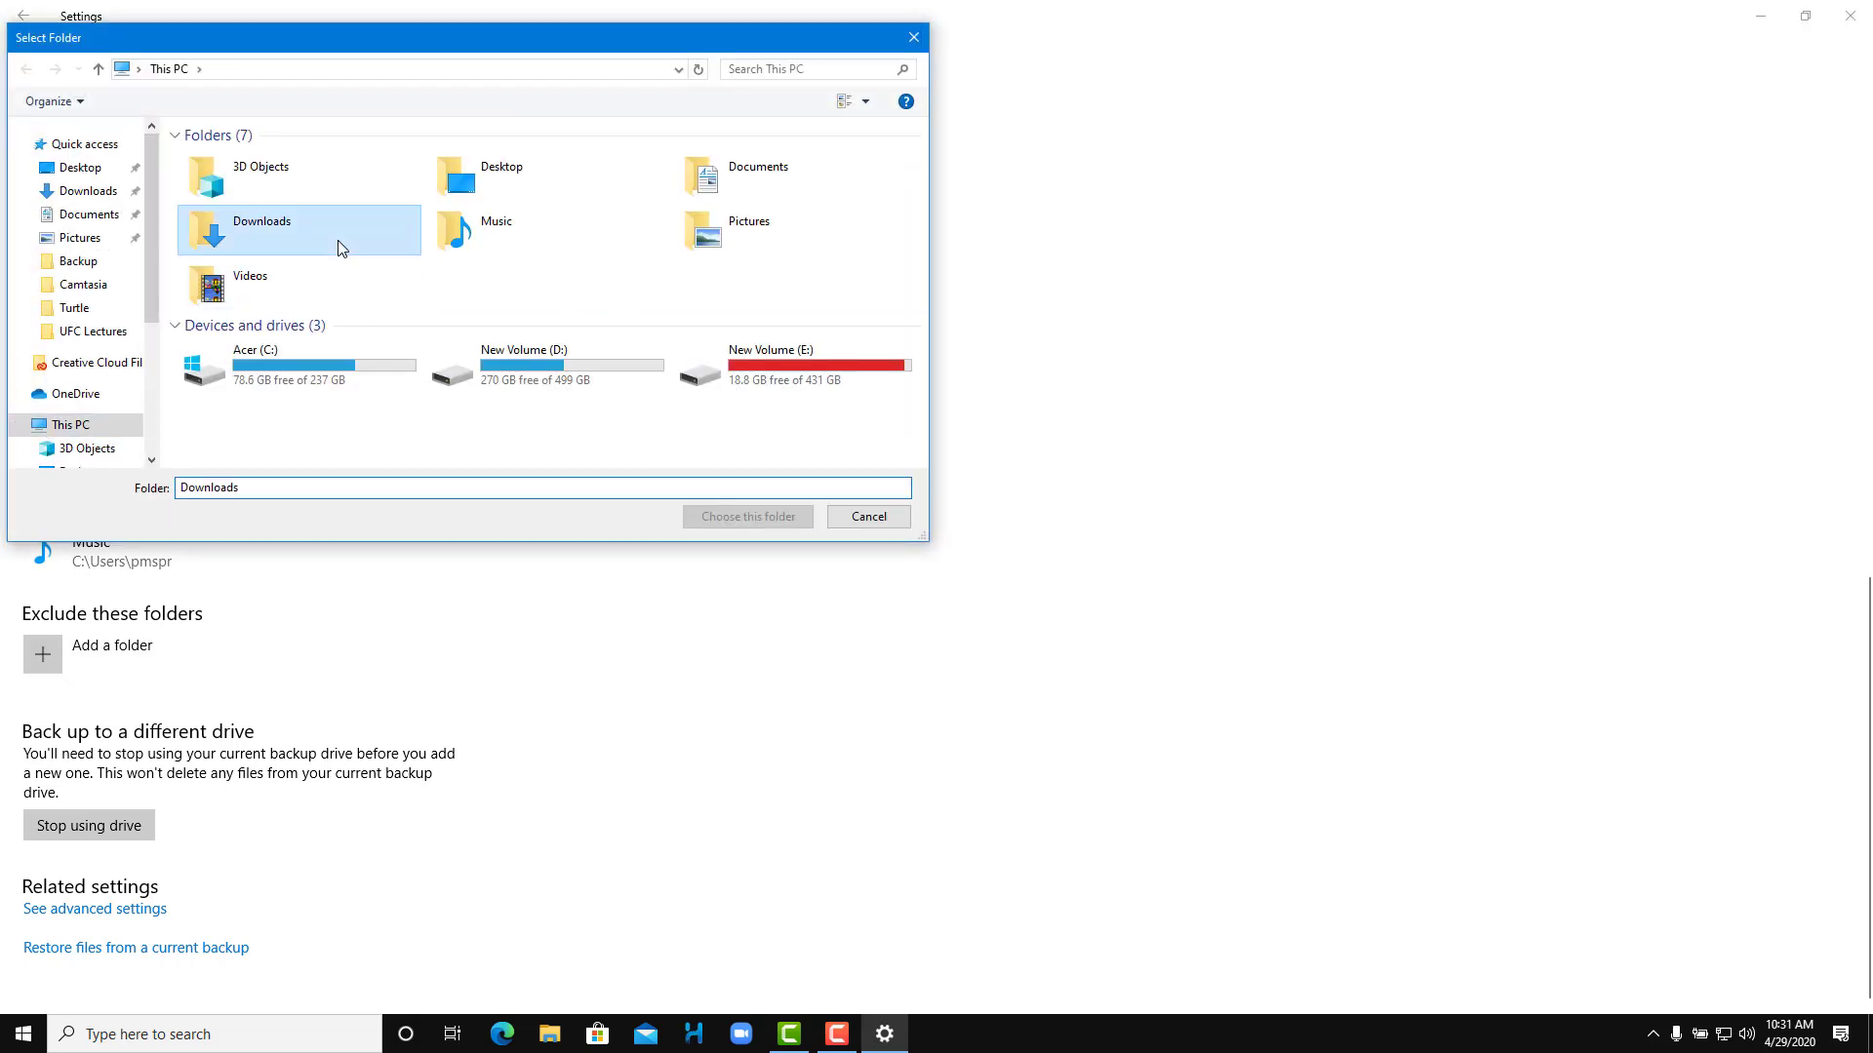
double_click(337, 239)
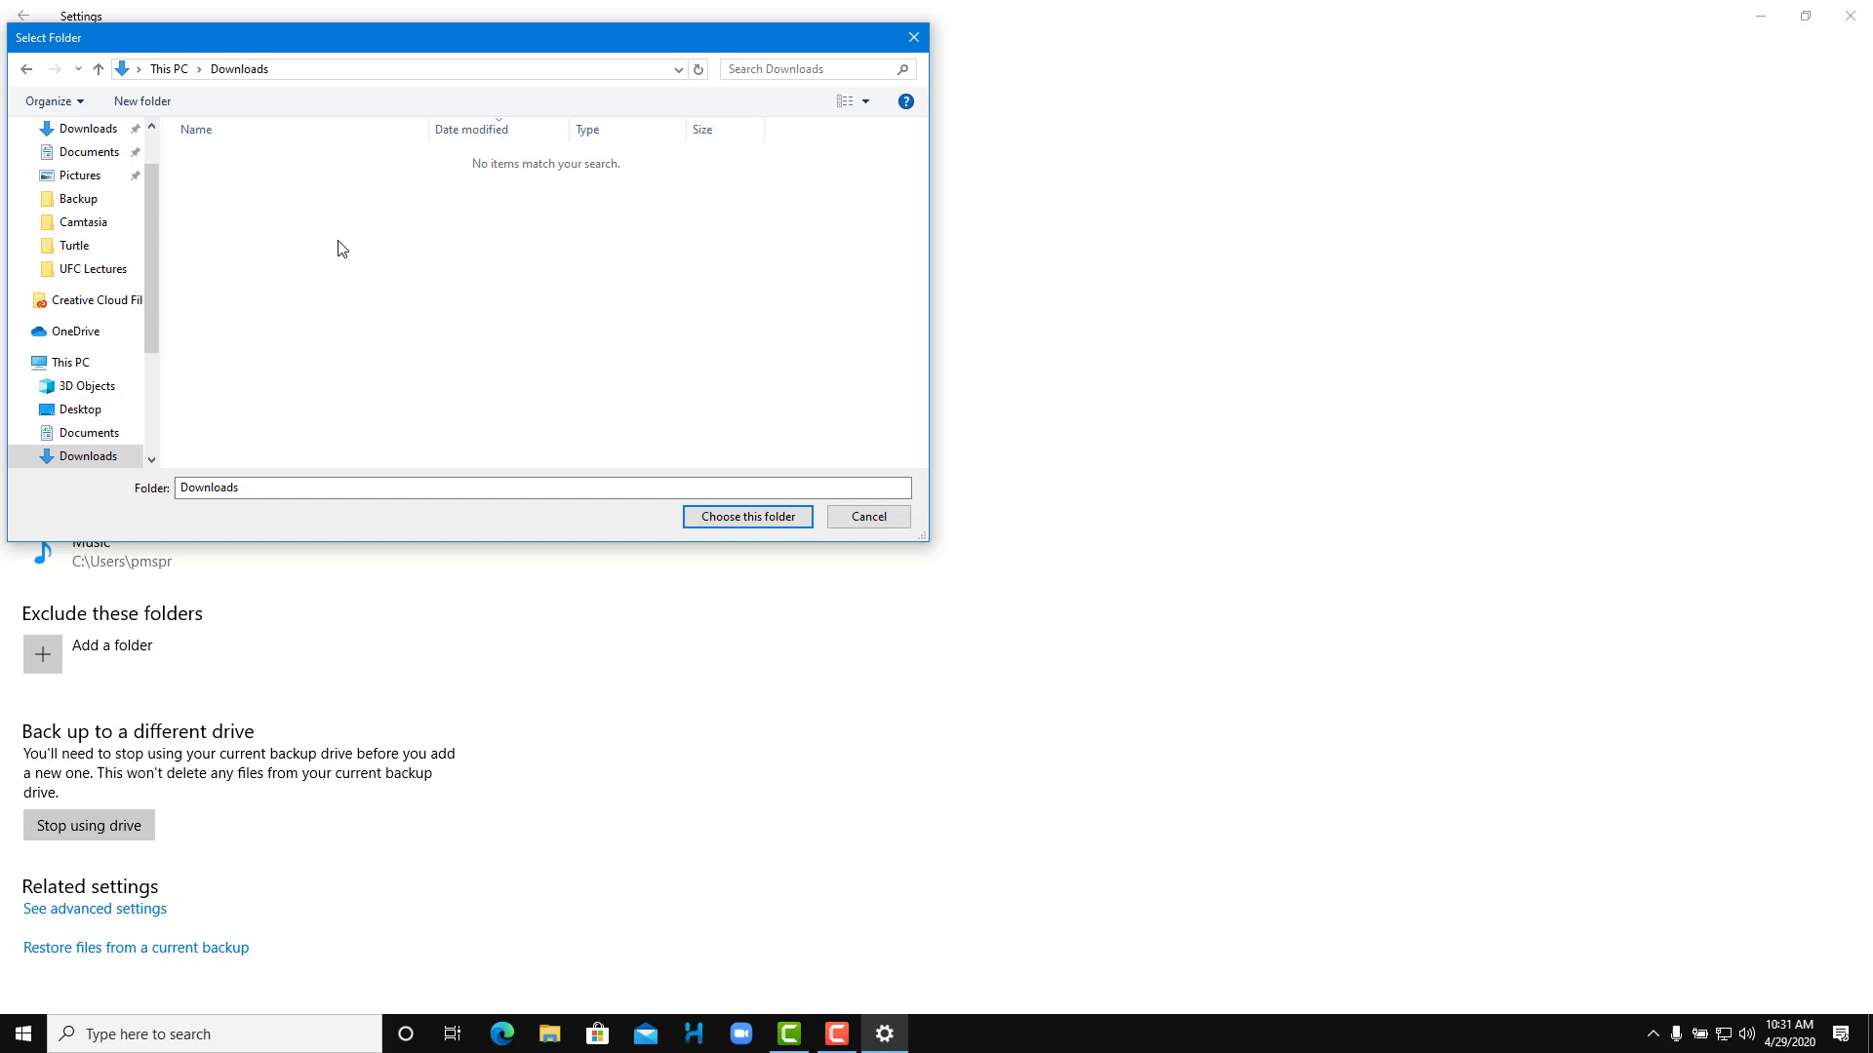
click(869, 517)
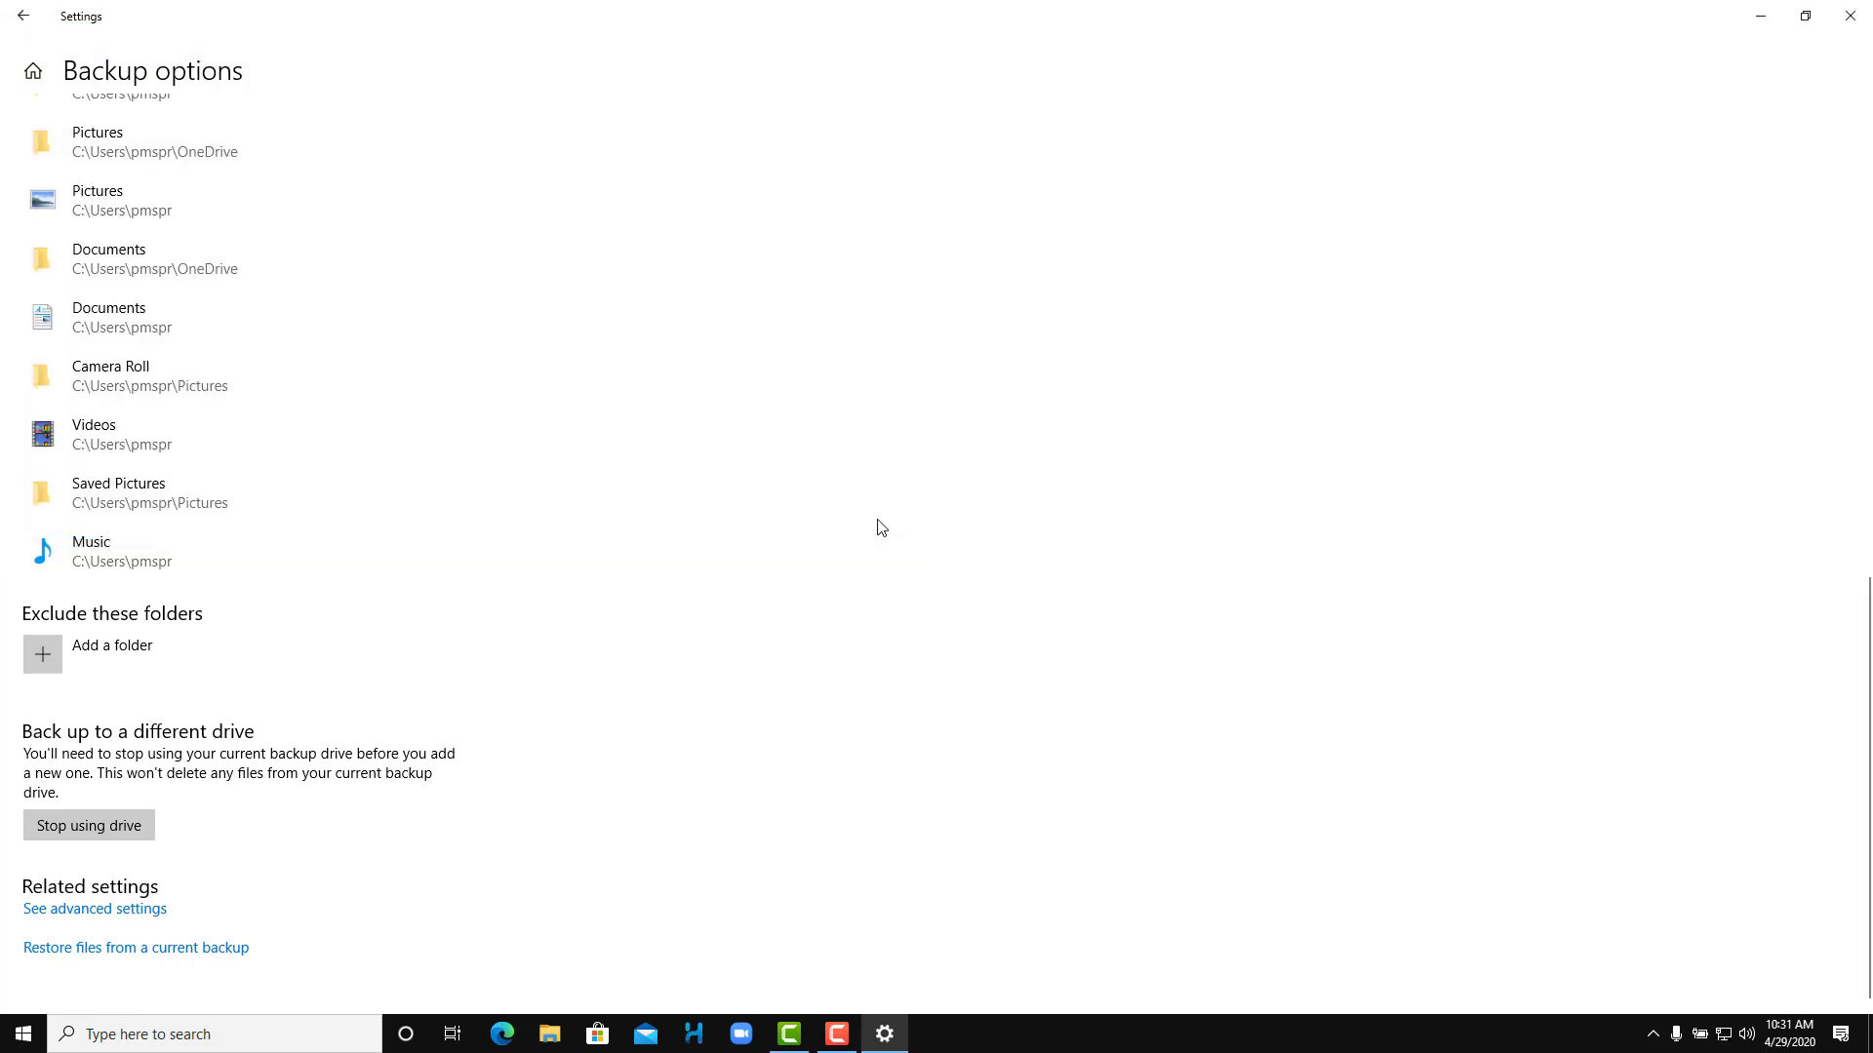
- Remove the Saved Games and Links folders from the list of folders to back up
scroll(510, 598, up, 1)
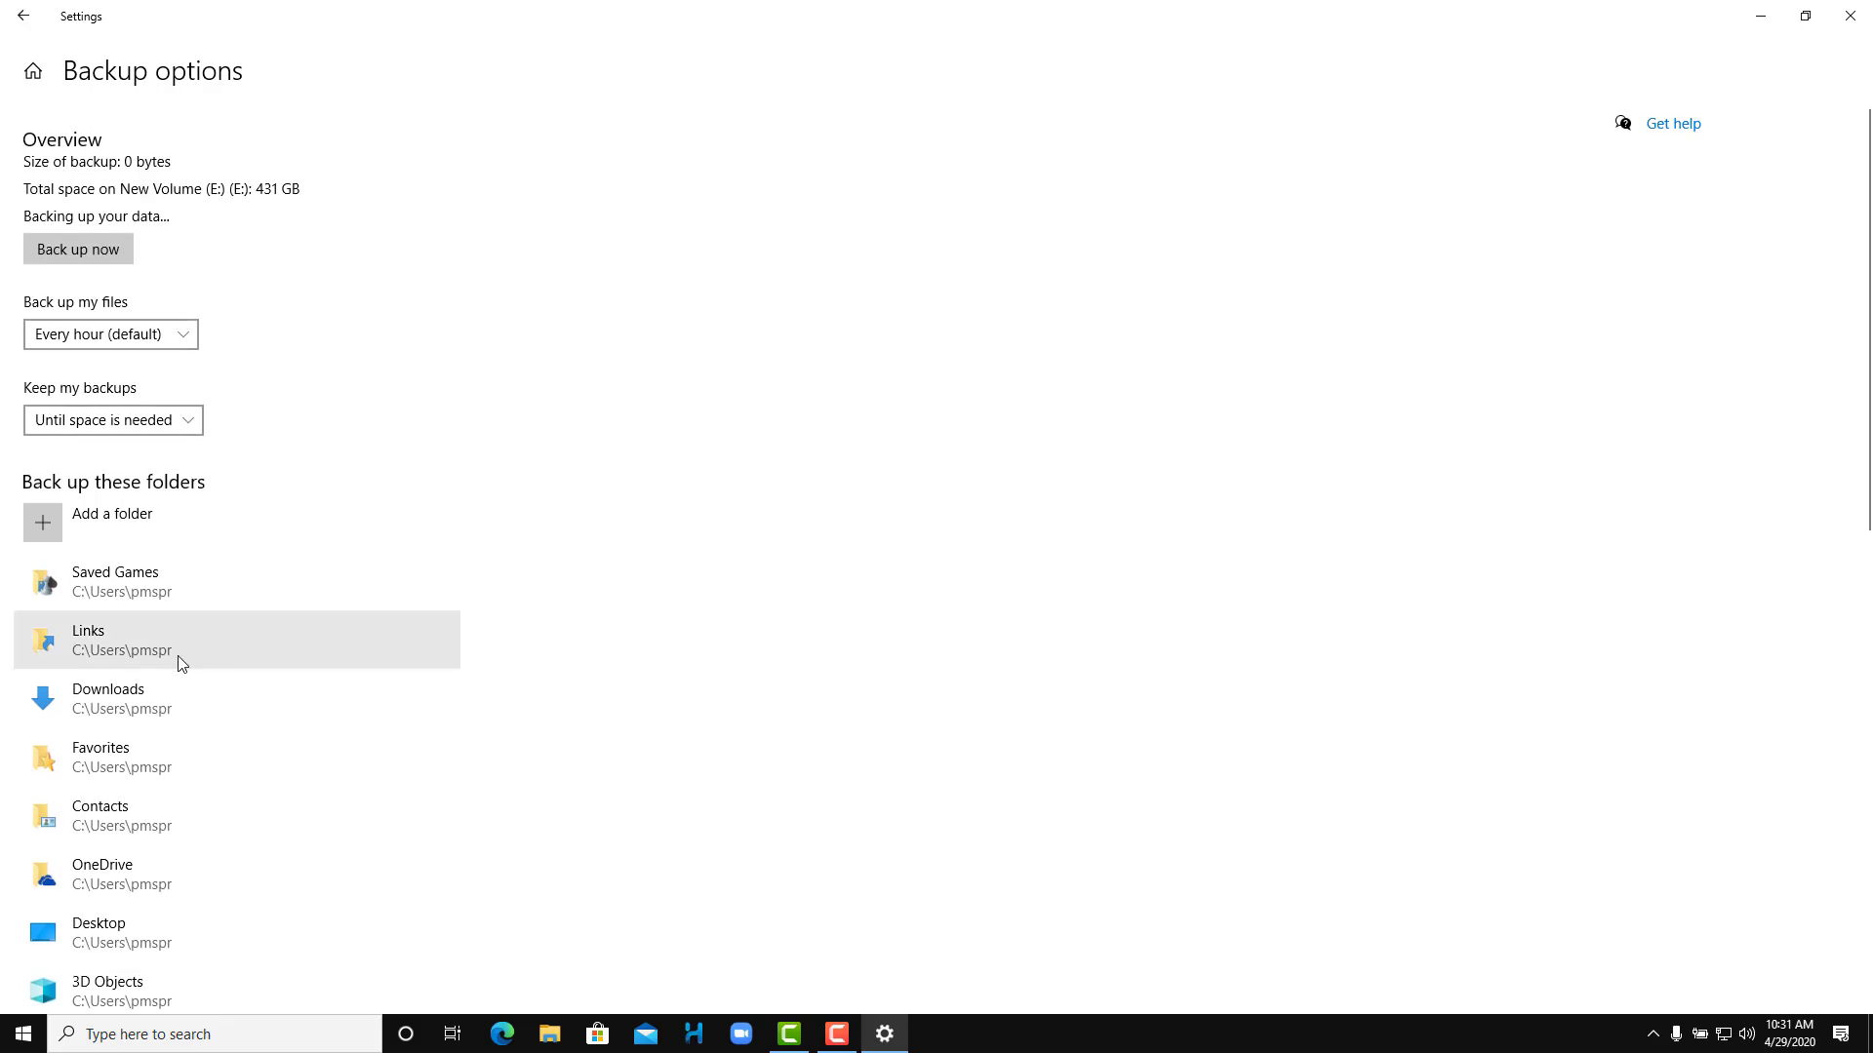
click(178, 602)
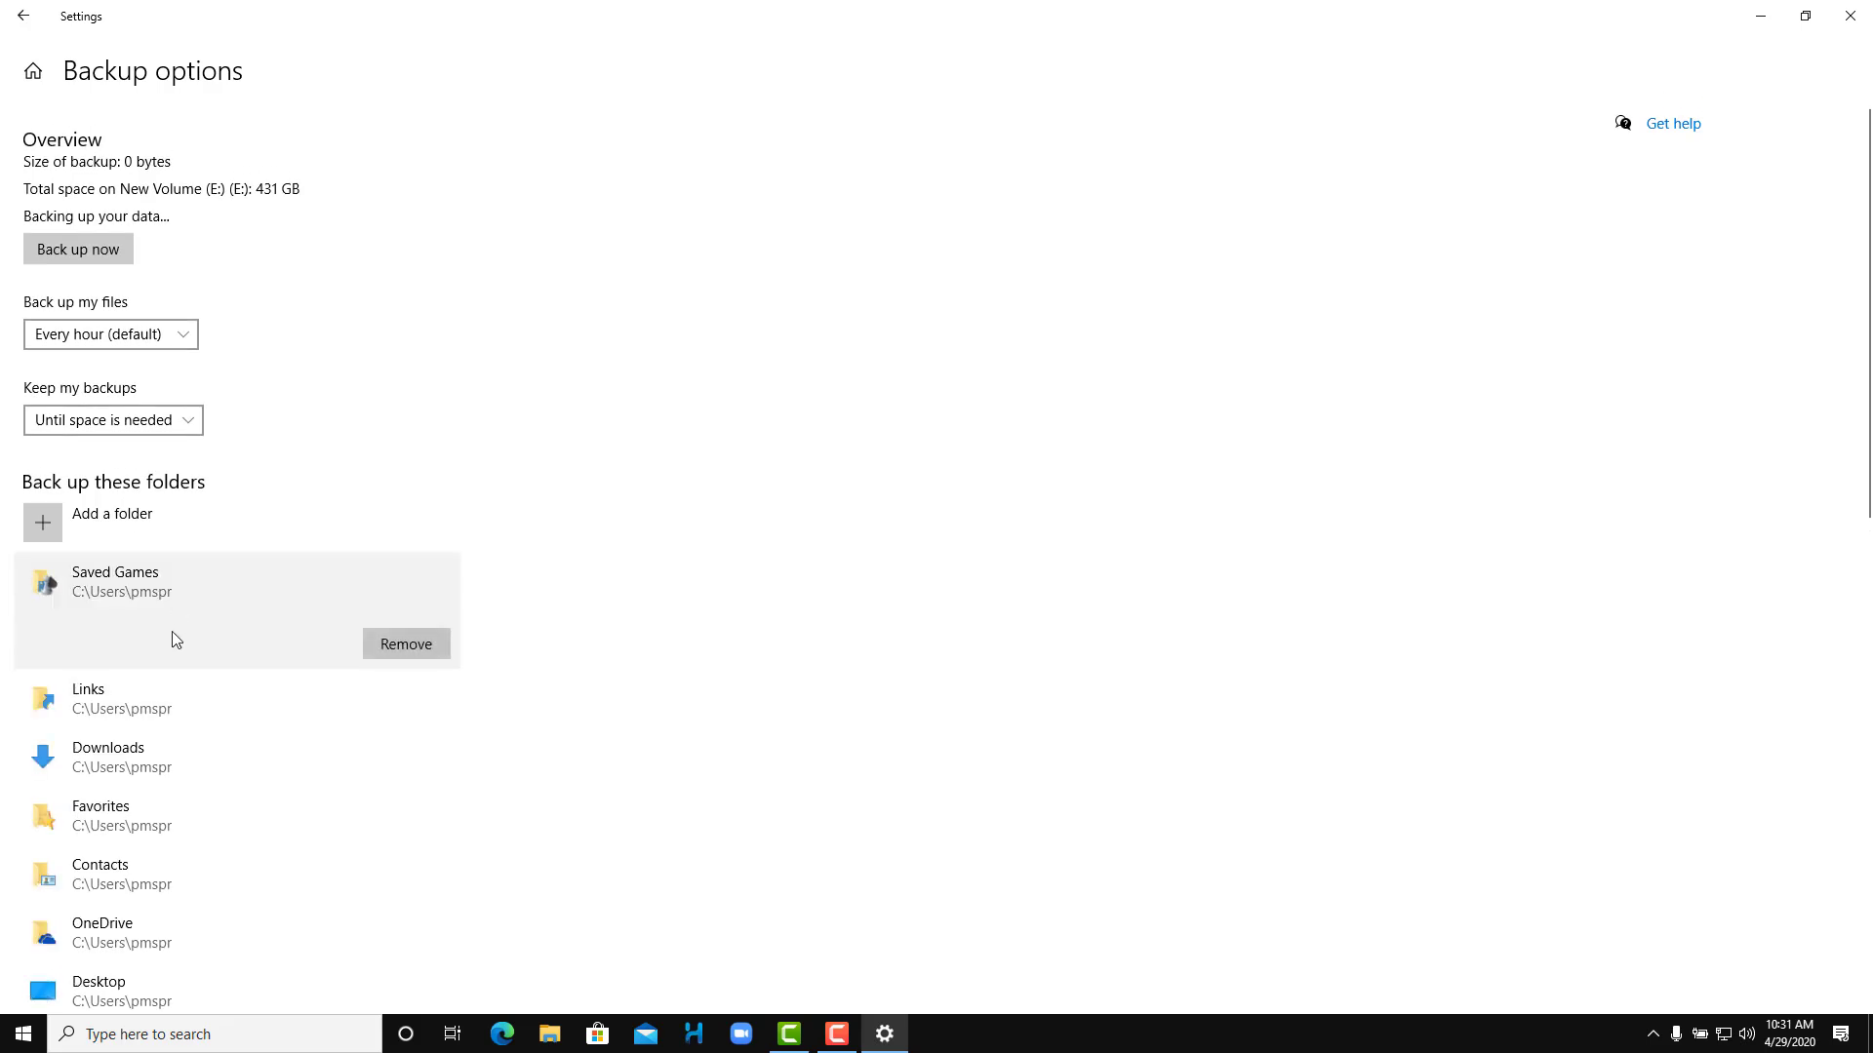
click(440, 644)
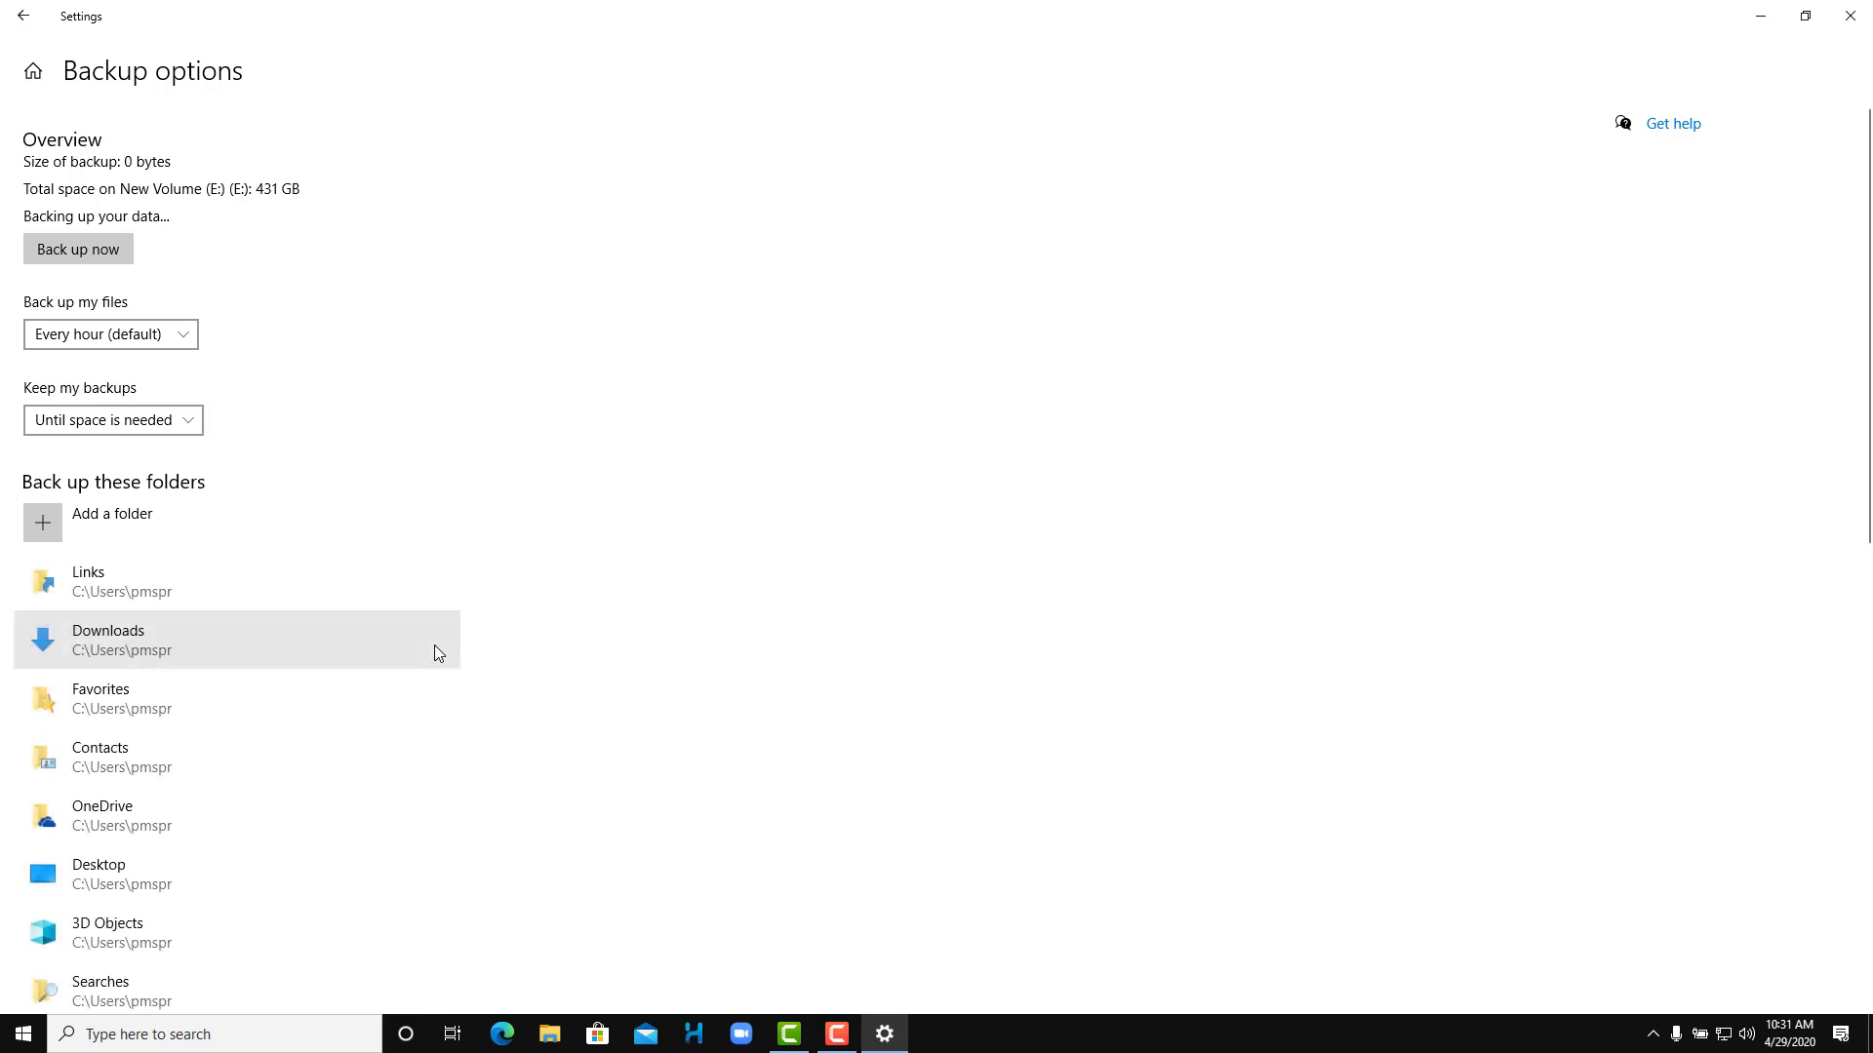
click(325, 582)
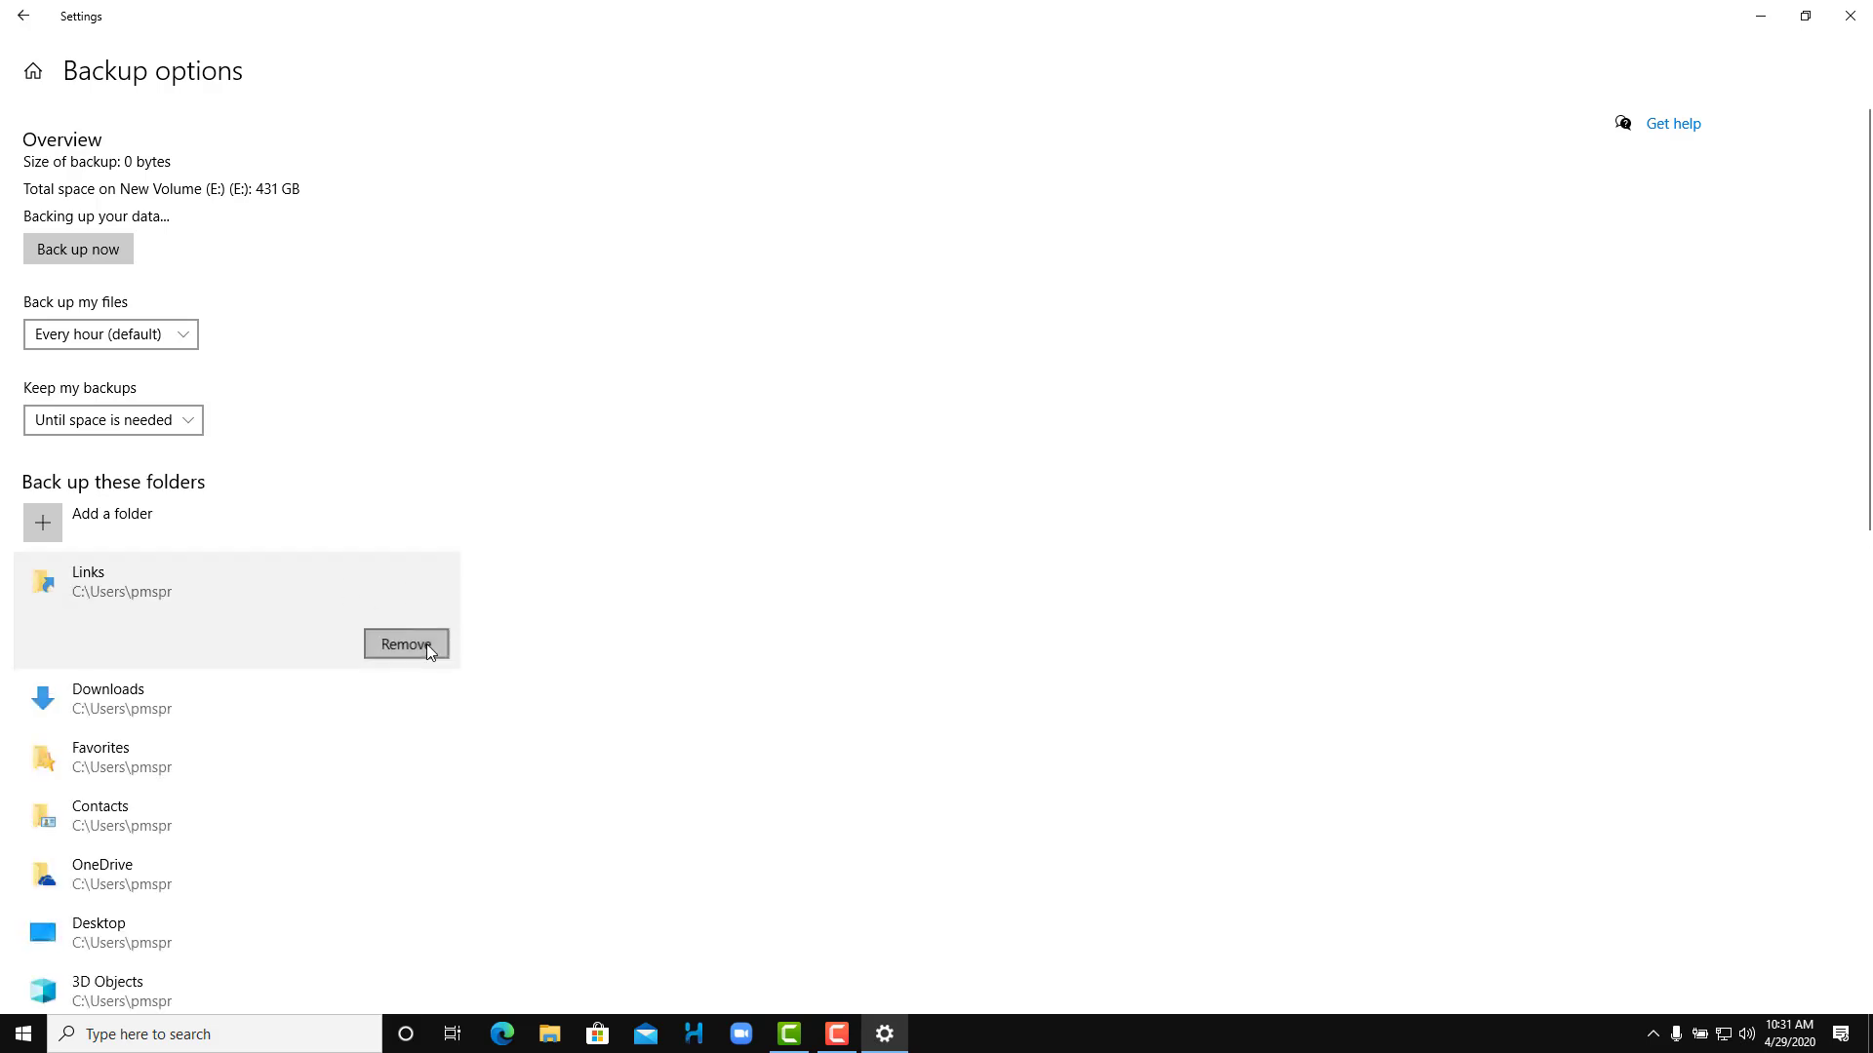
click(425, 643)
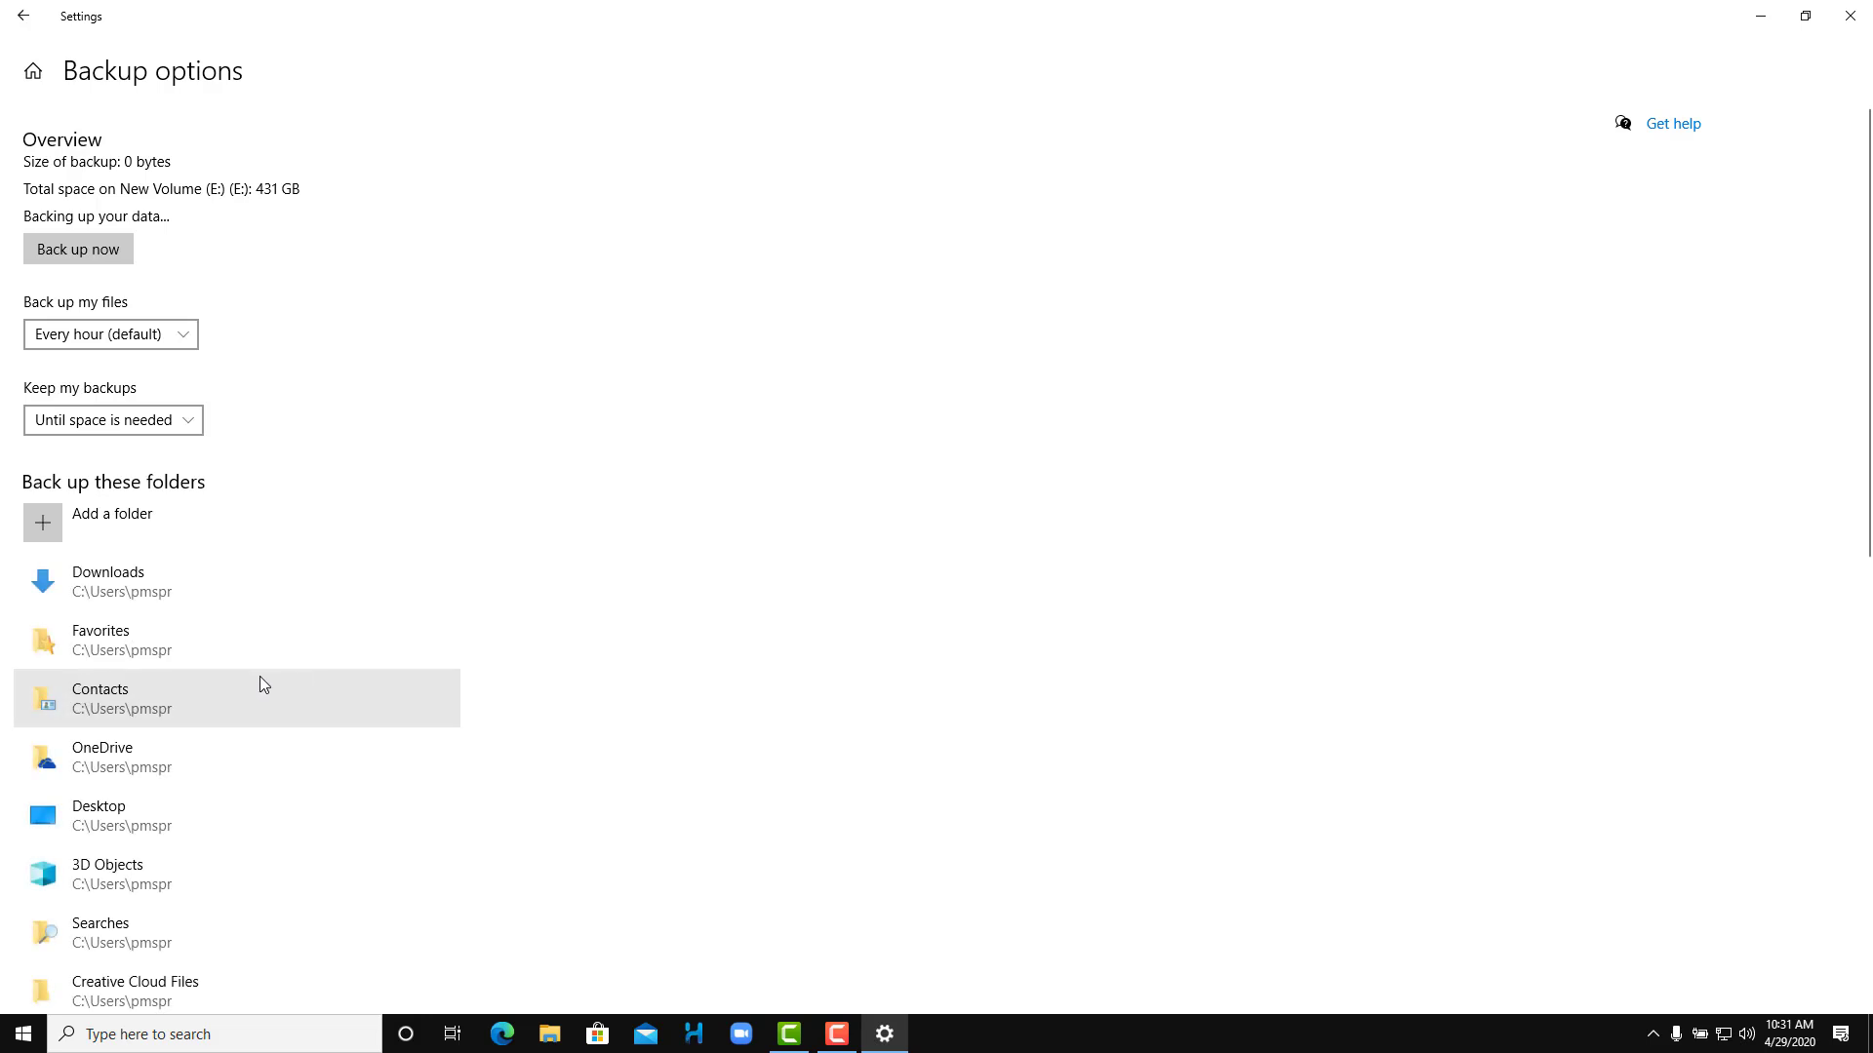
- Remove the Downloads and Favorites folders from the list of folders to back up
click(246, 806)
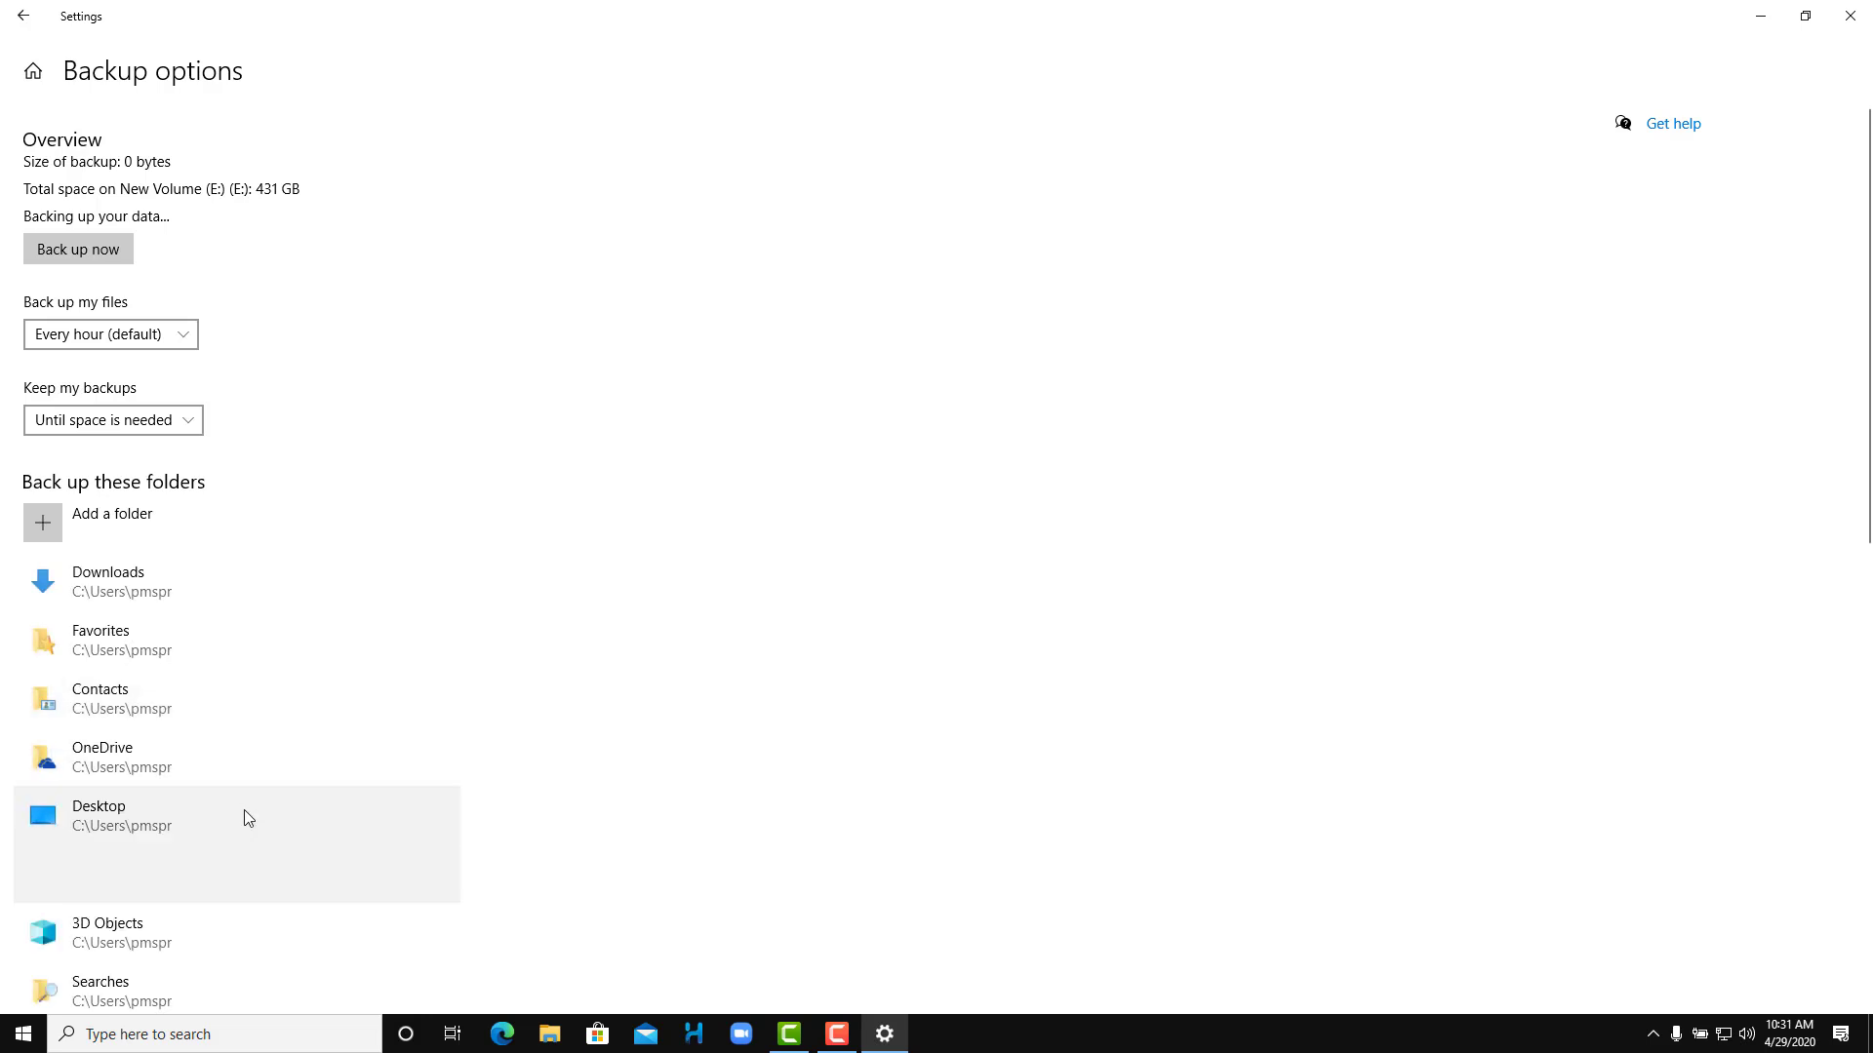
click(302, 601)
click(425, 646)
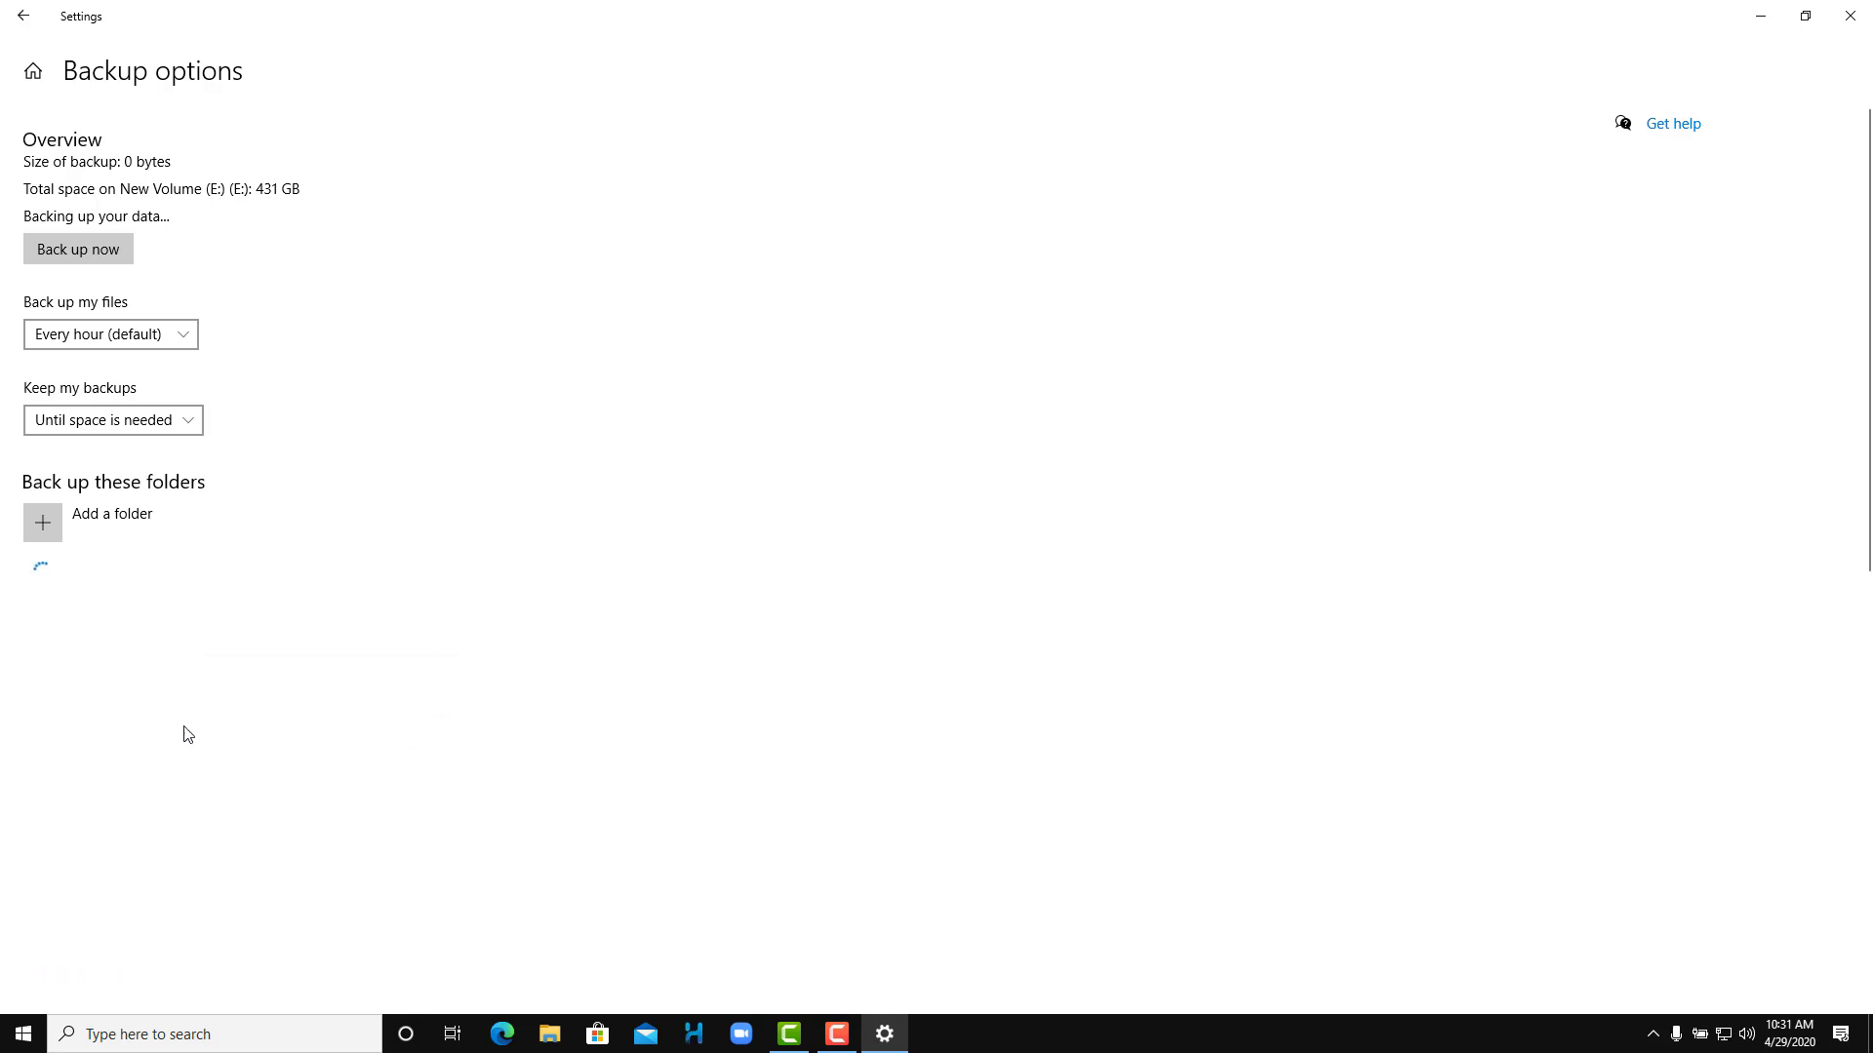
click(285, 597)
click(395, 654)
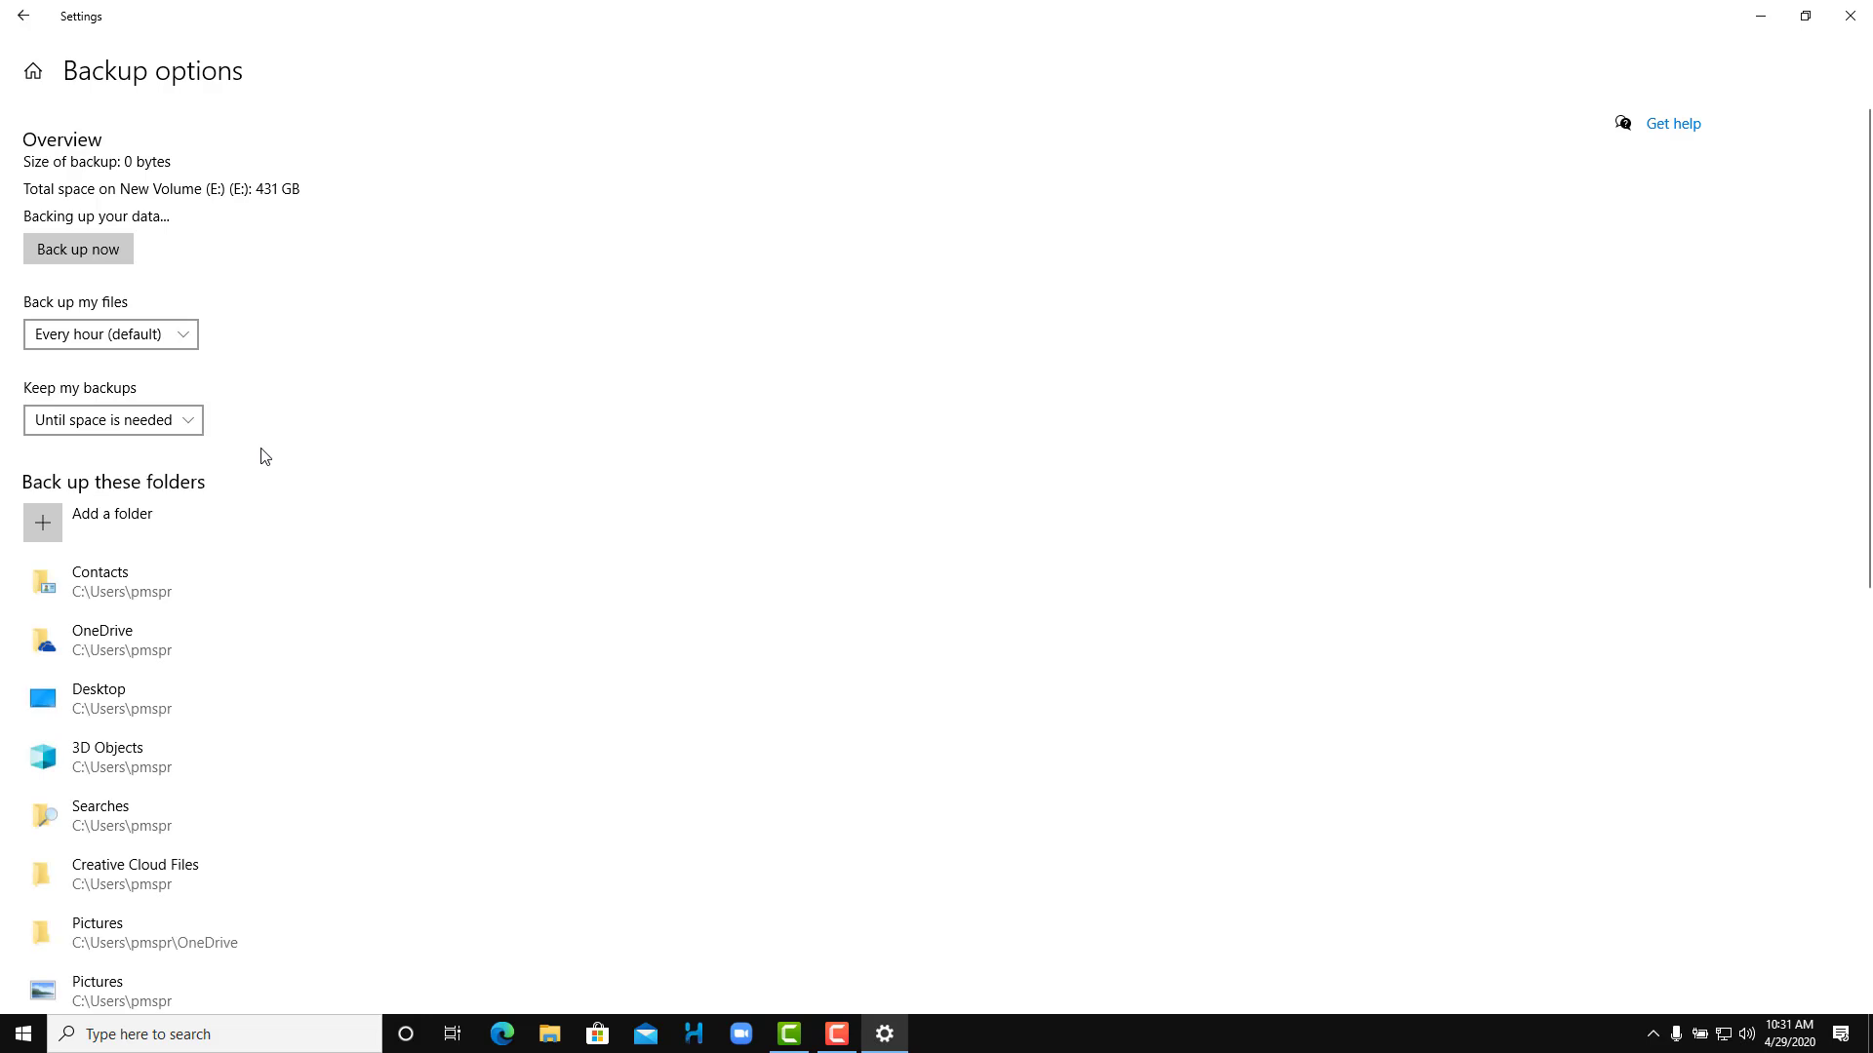
- Remove the Music and Videos folders from the list of folders to back up
scroll(273, 487, down, 8)
click(285, 548)
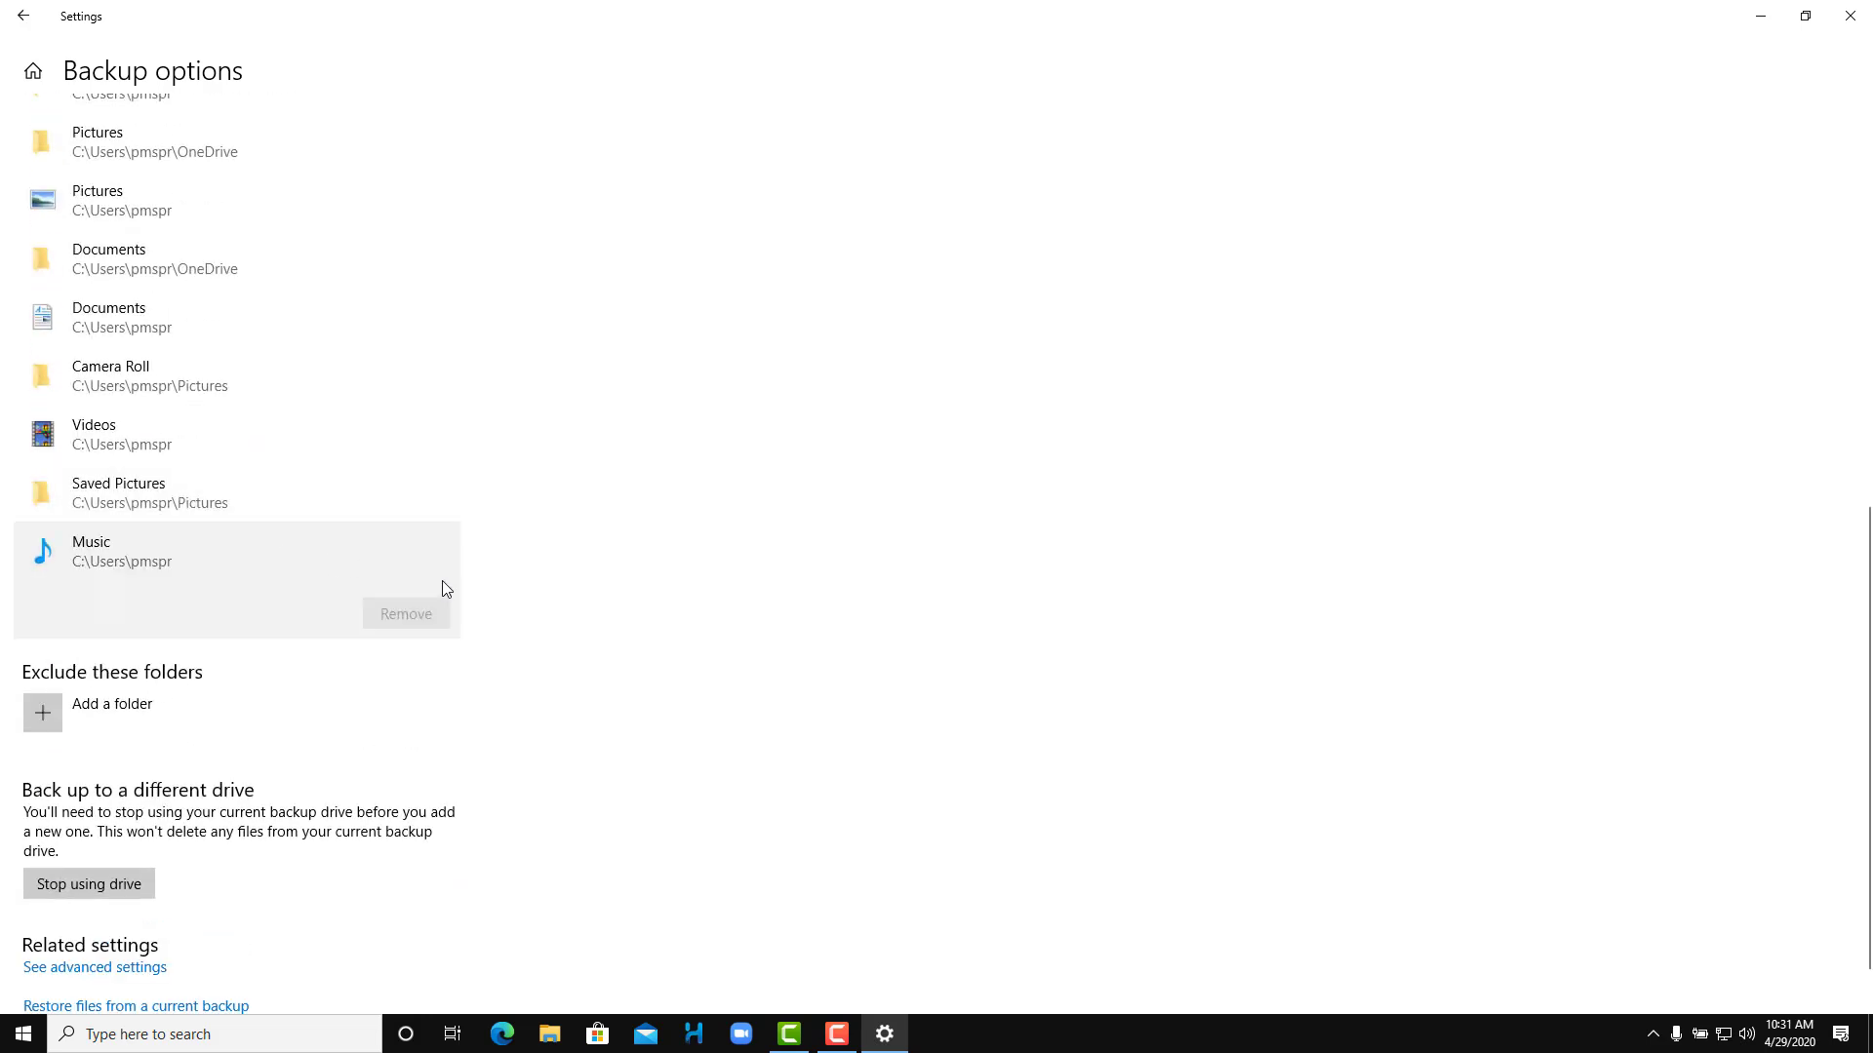
click(401, 617)
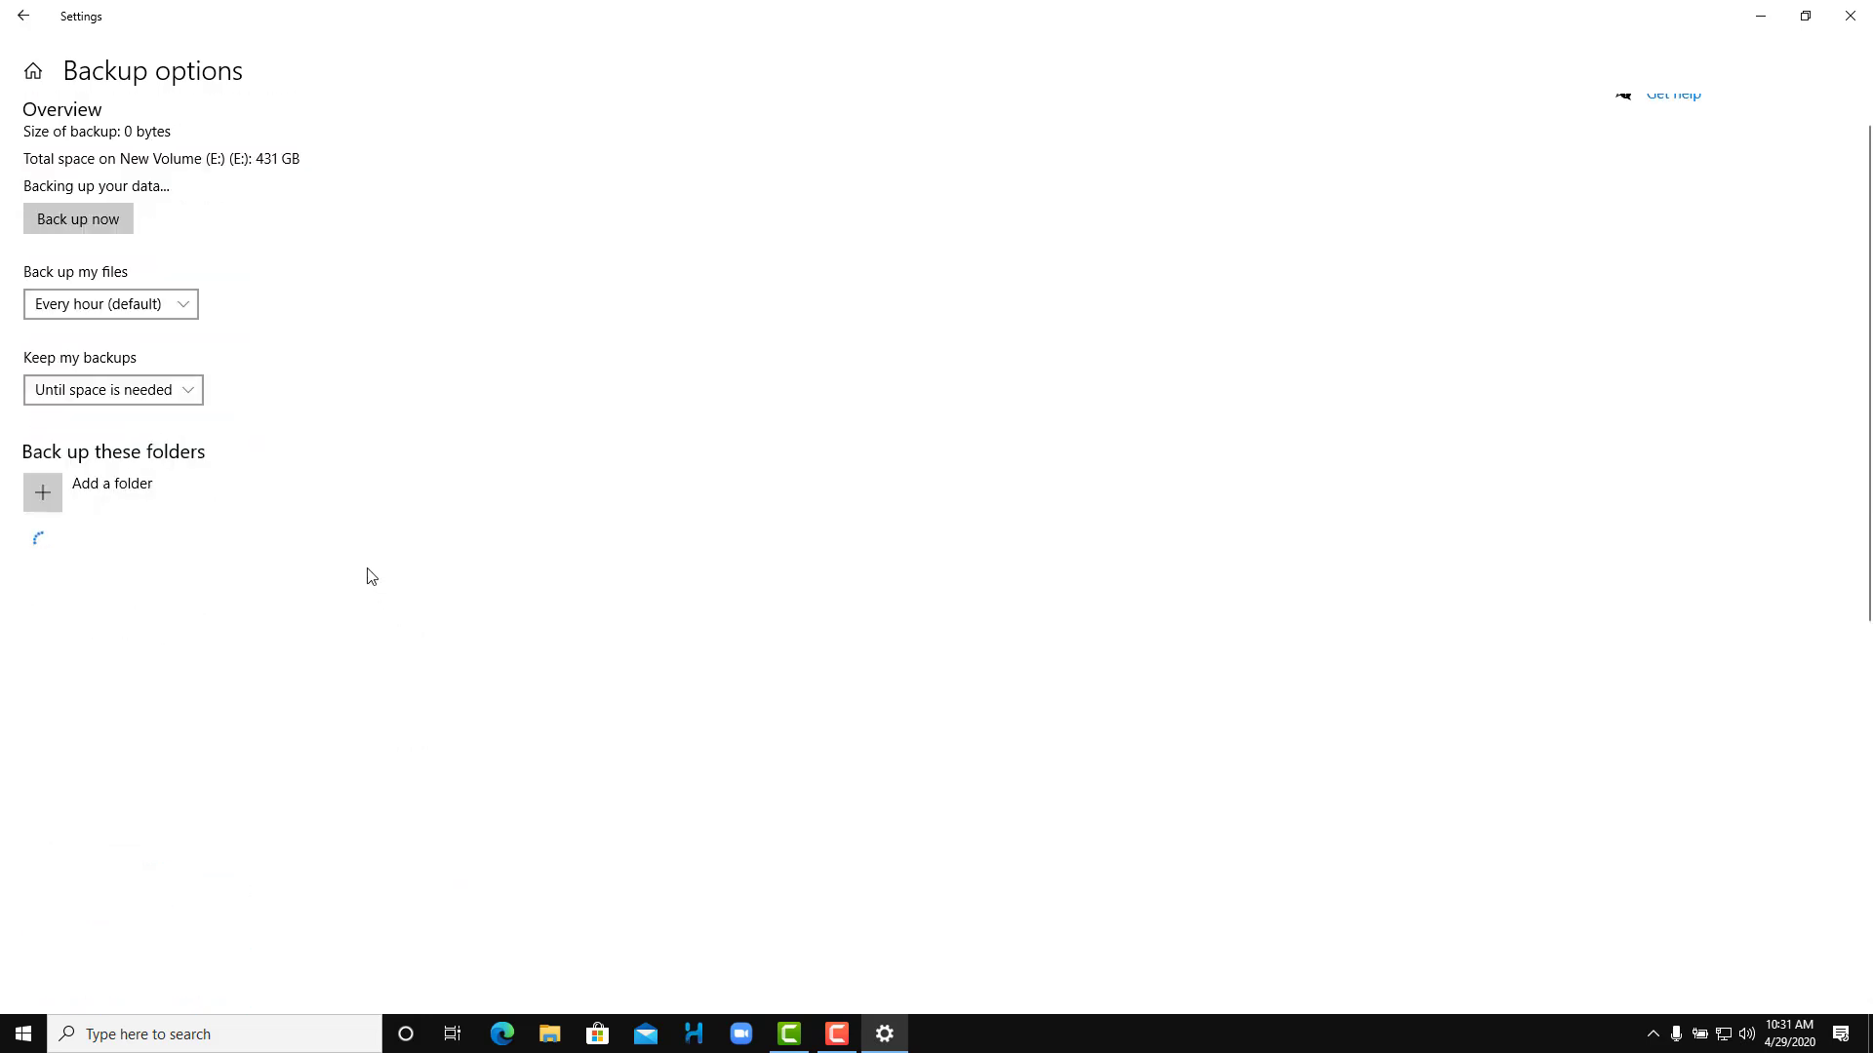
scroll(195, 651, down, 5)
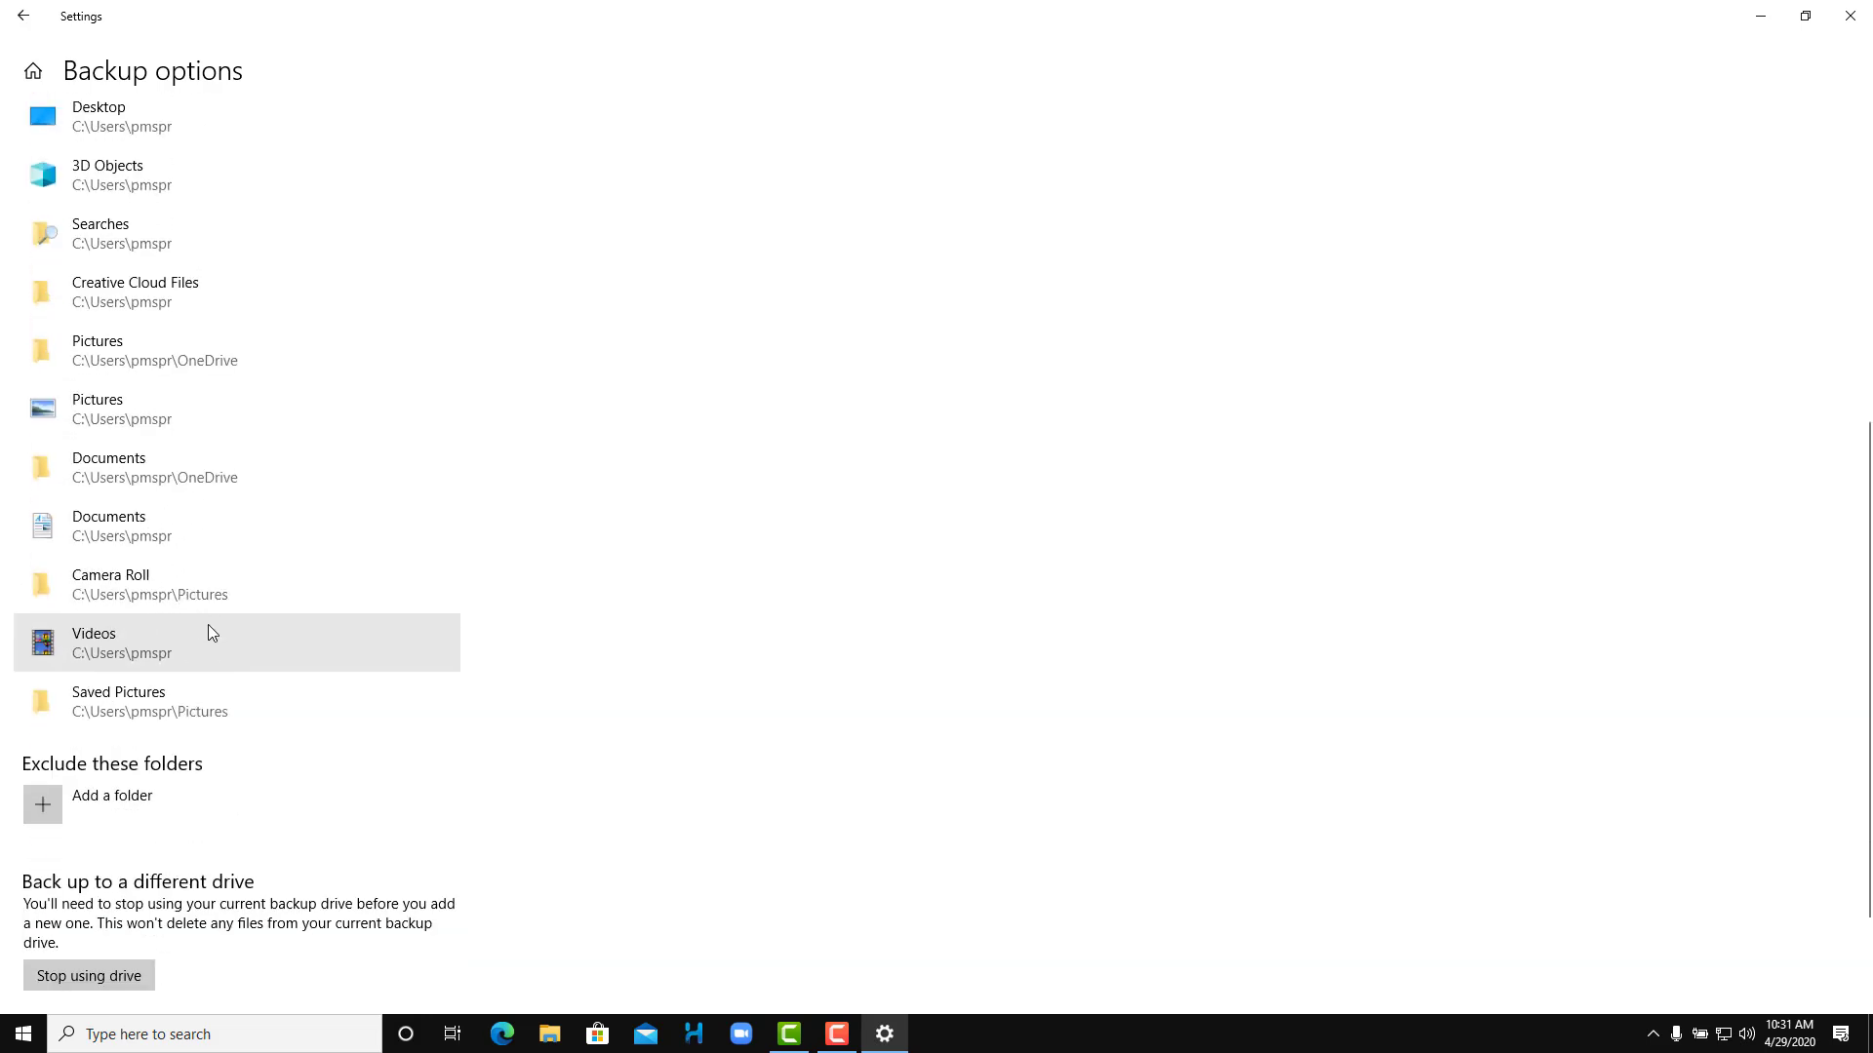
click(208, 633)
click(405, 704)
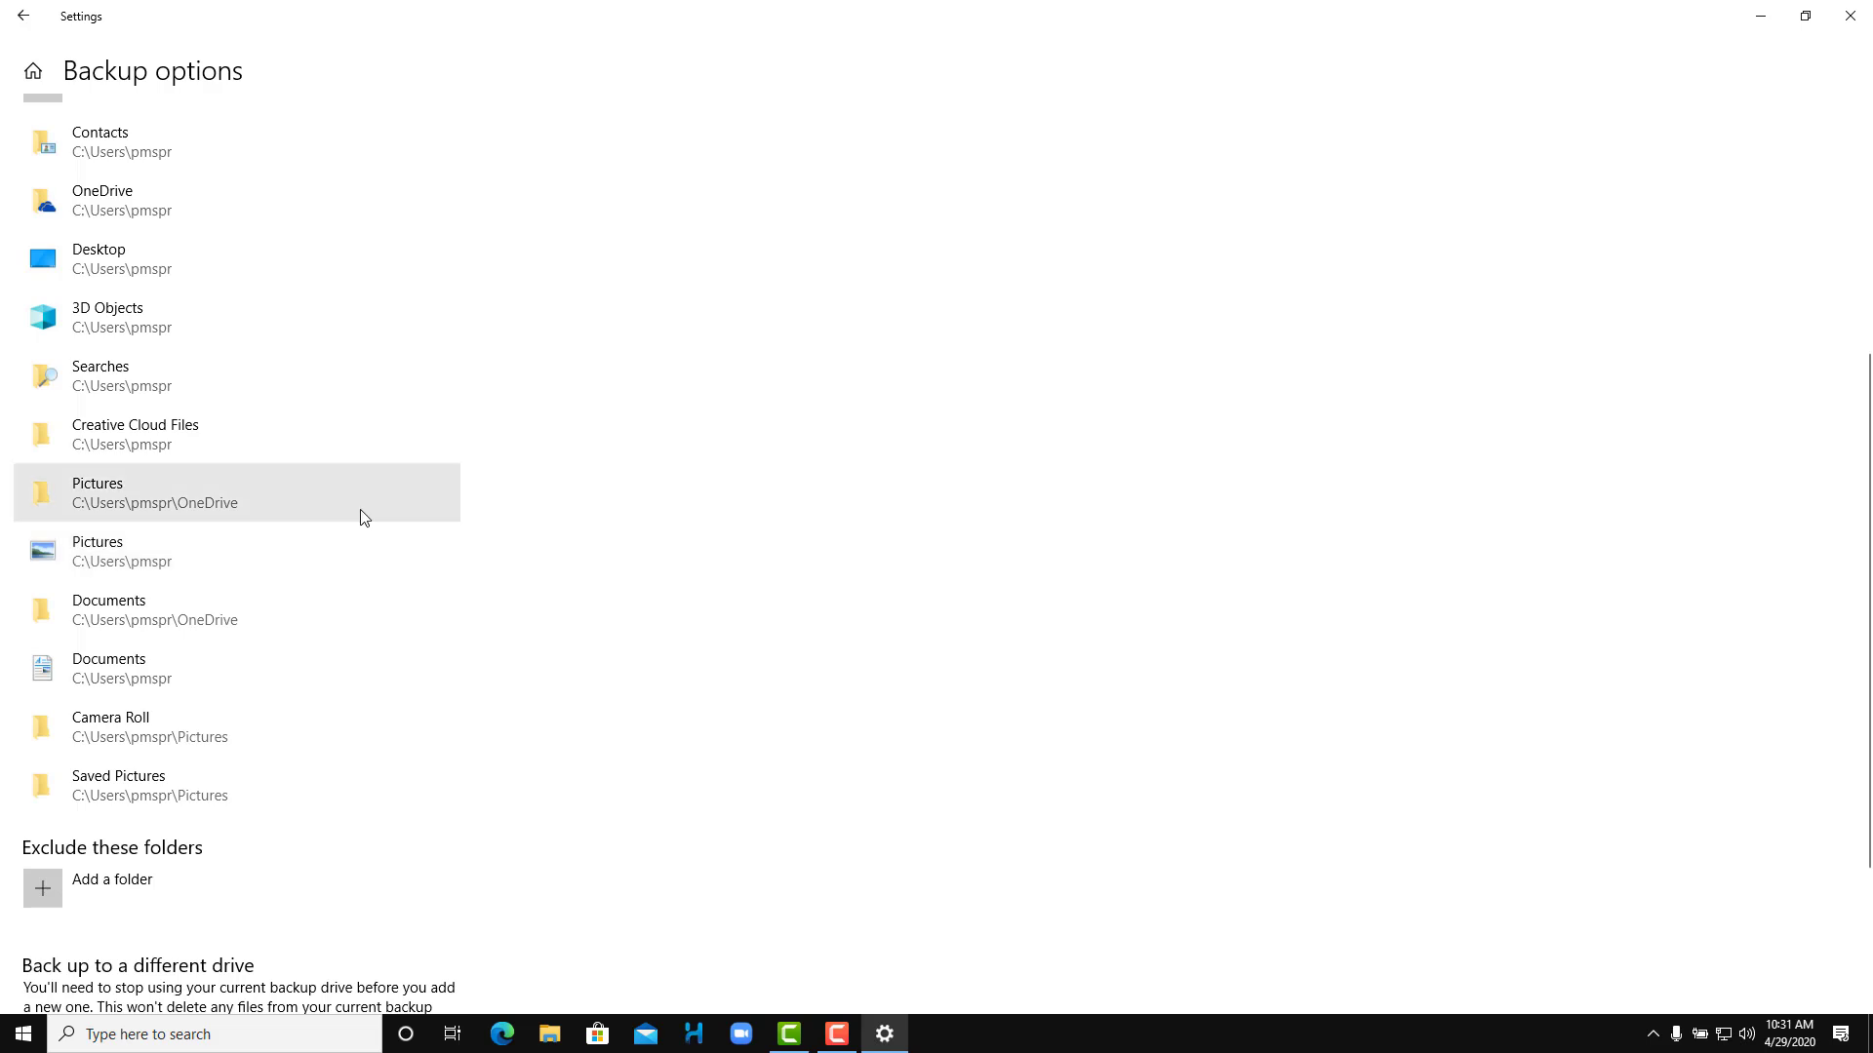
- Start an immediate backup of the remaining folders to the E: drive
scroll(361, 517, up, 5)
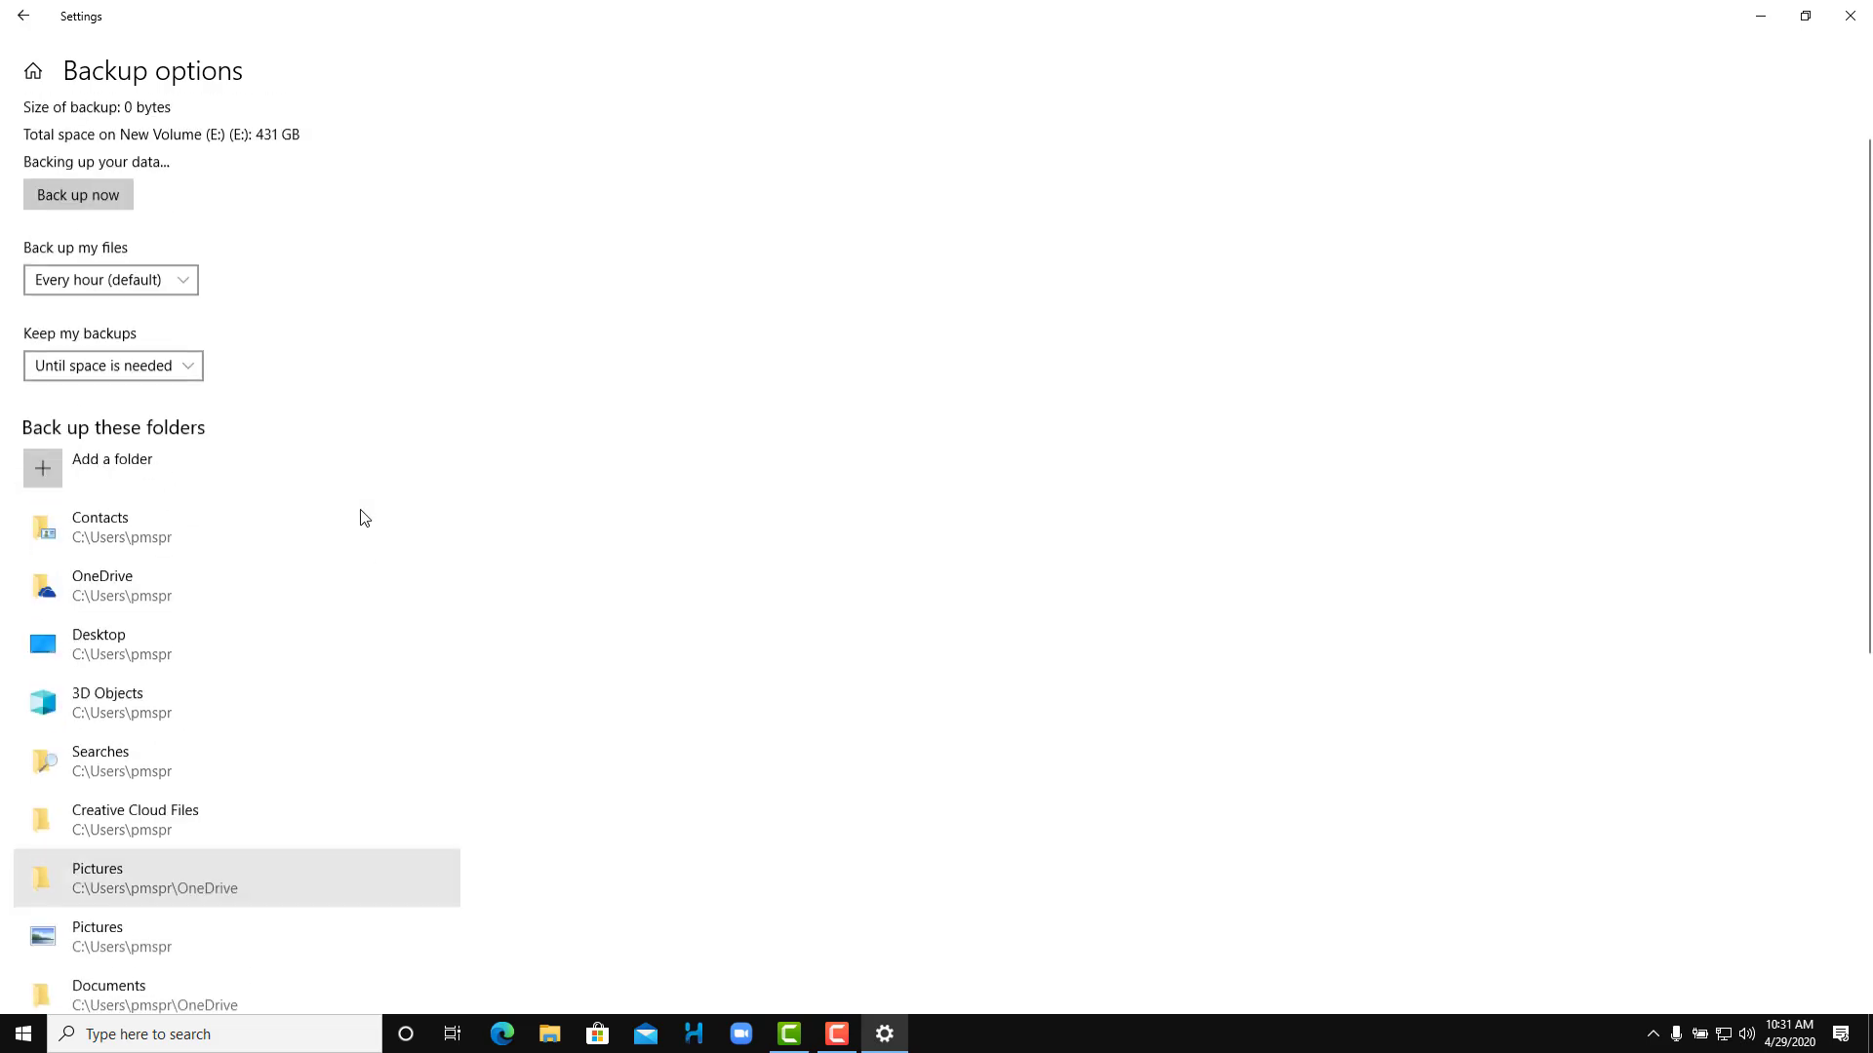
click(110, 250)
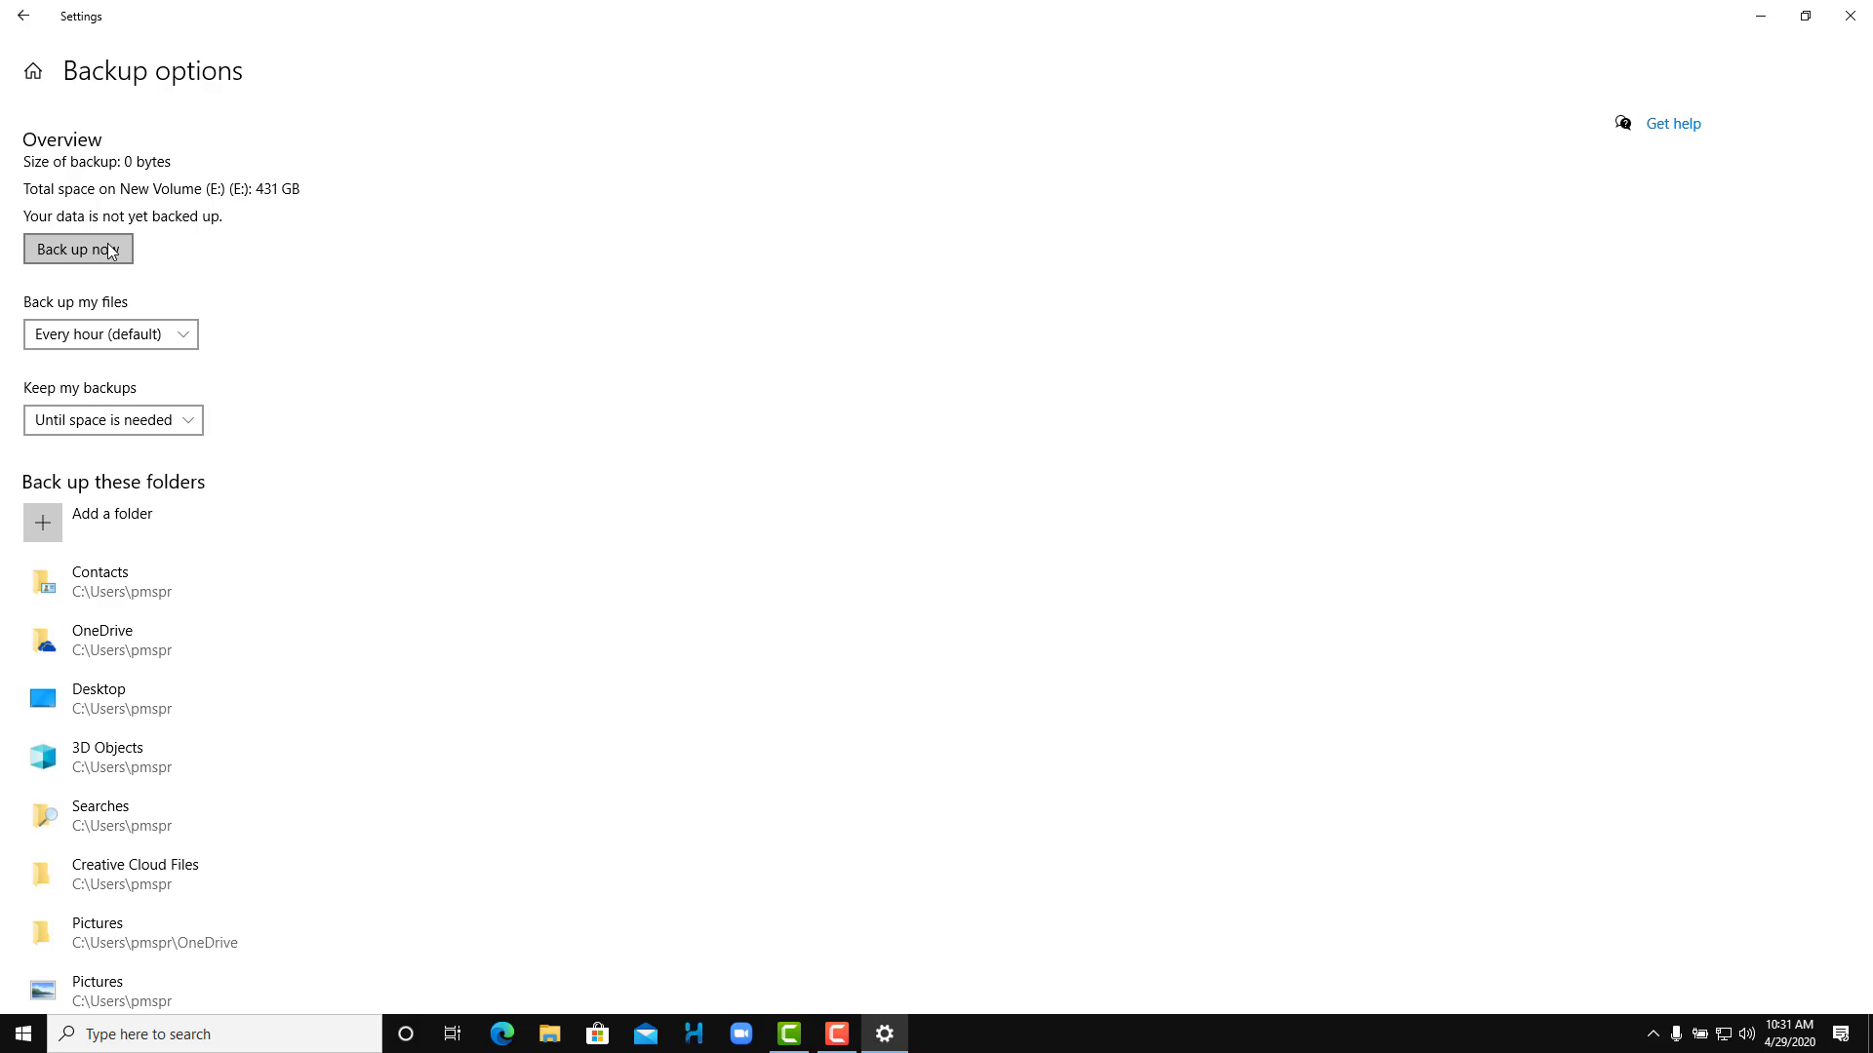
scroll(257, 388, down, 6)
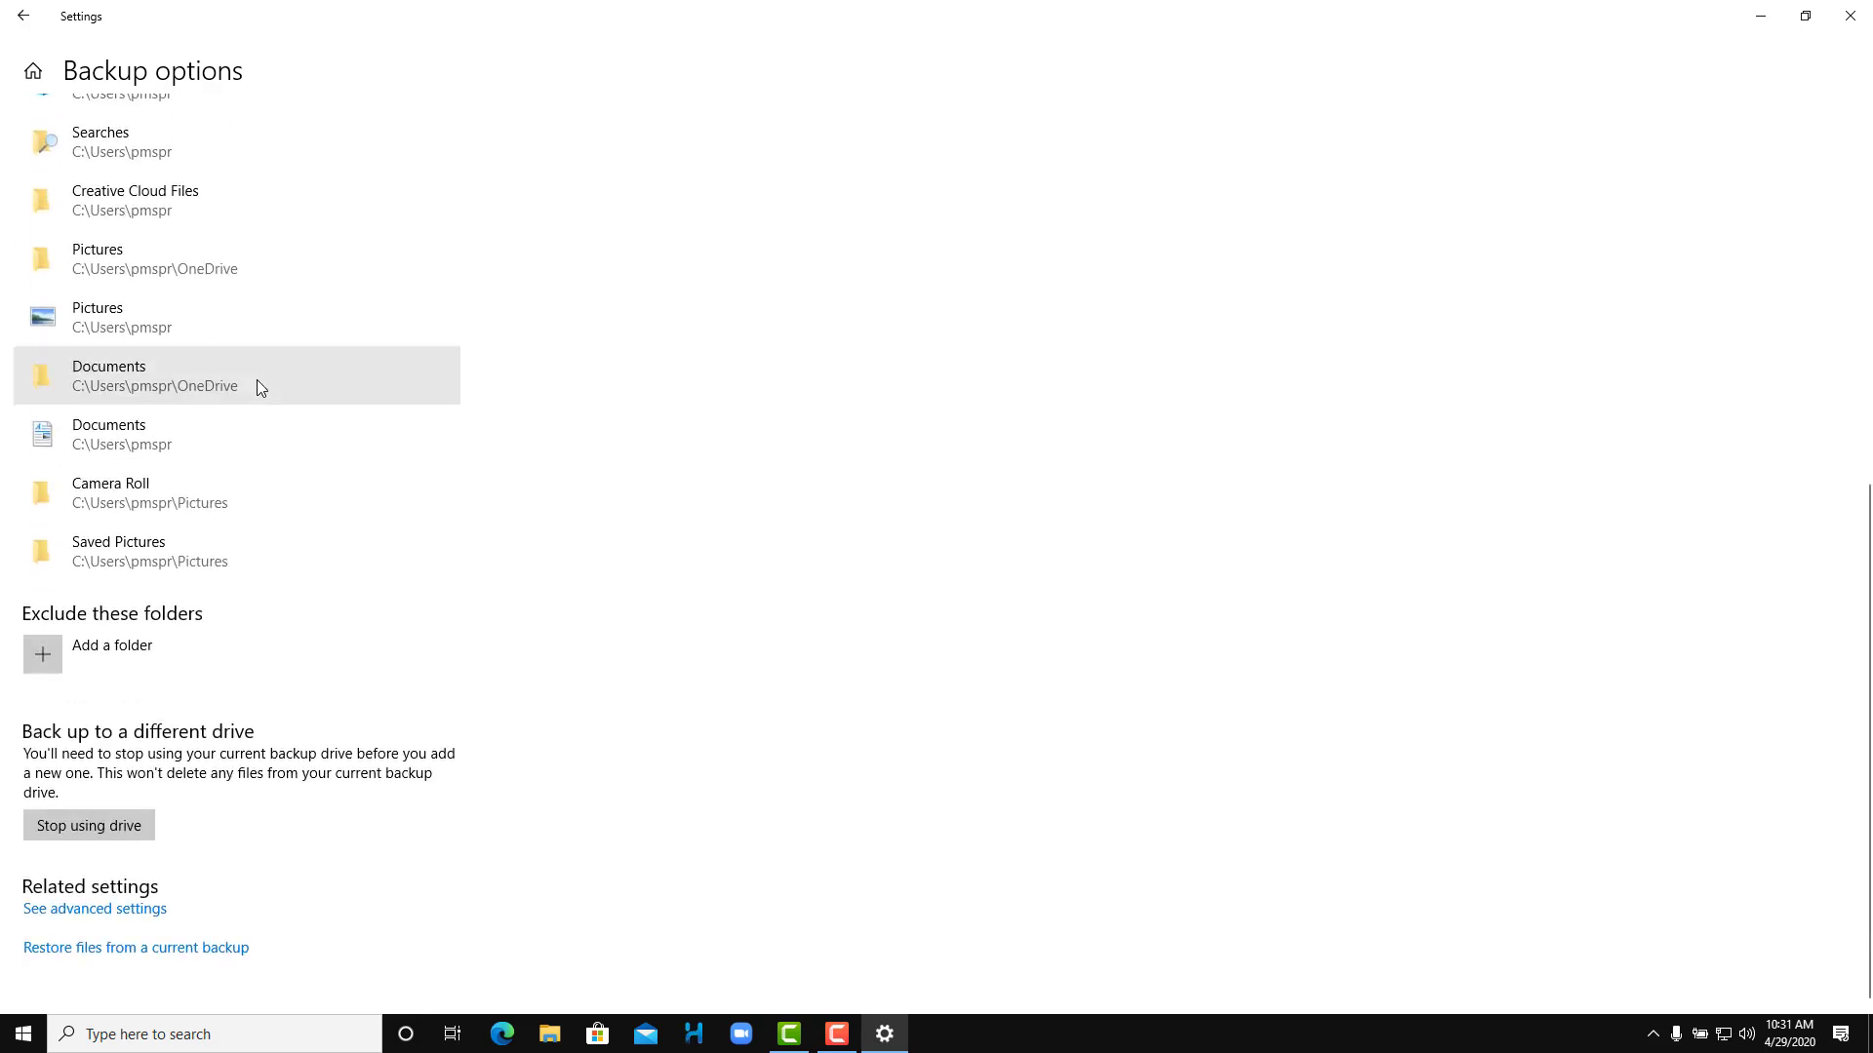